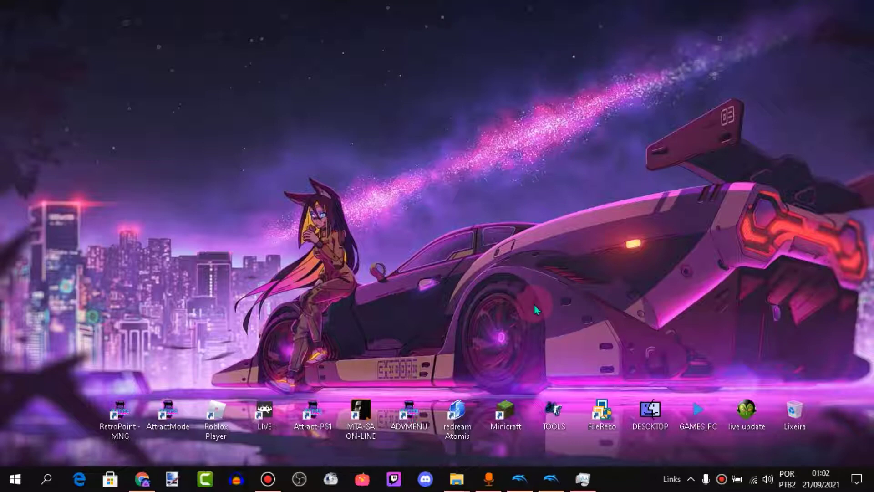
Open the gamecube ROMs folder and inspect Wario World.rvz, One Piece - Grand Battle.gcm and both Charinko Hero (Japan) (Rev 1) images
mouse_move(461, 484)
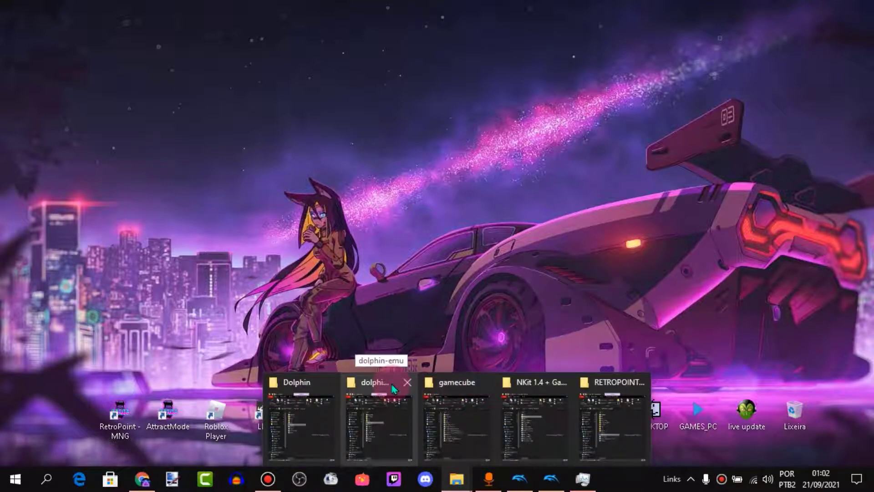
click(464, 384)
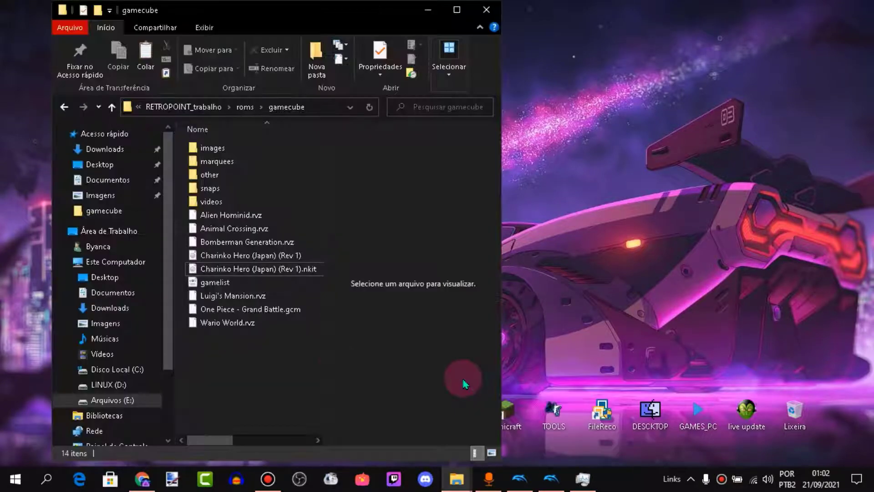
click(247, 326)
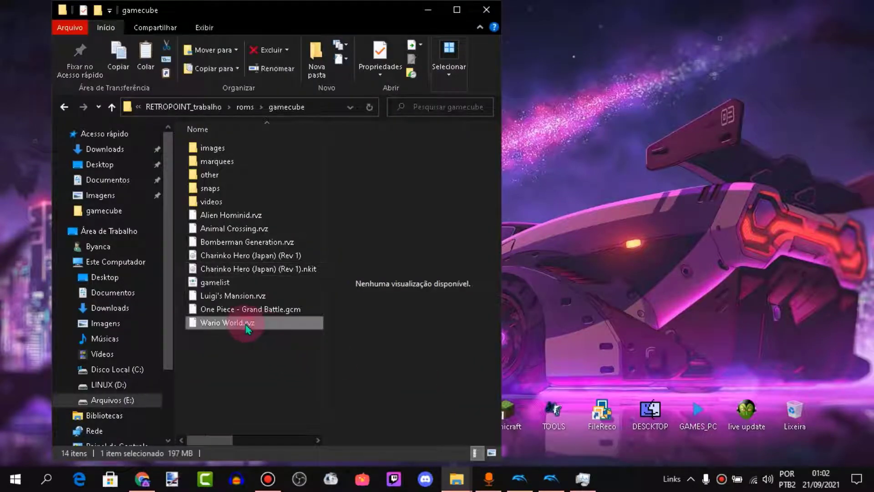
click(293, 317)
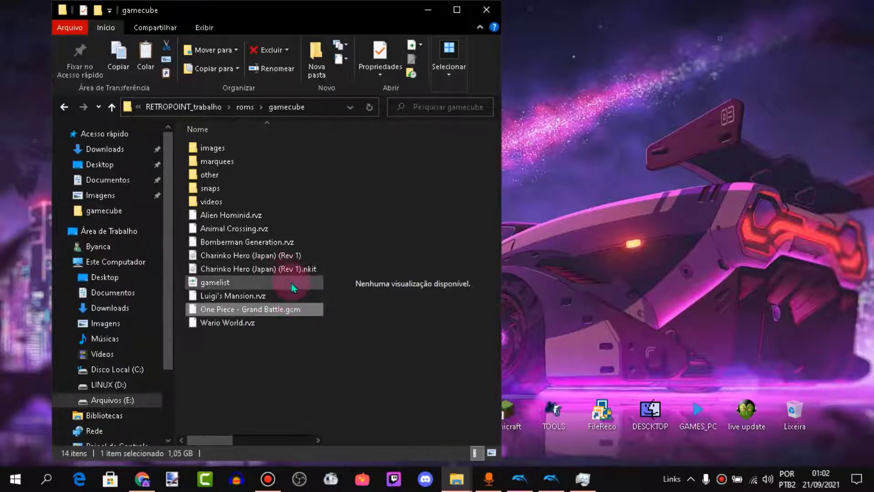
click(288, 256)
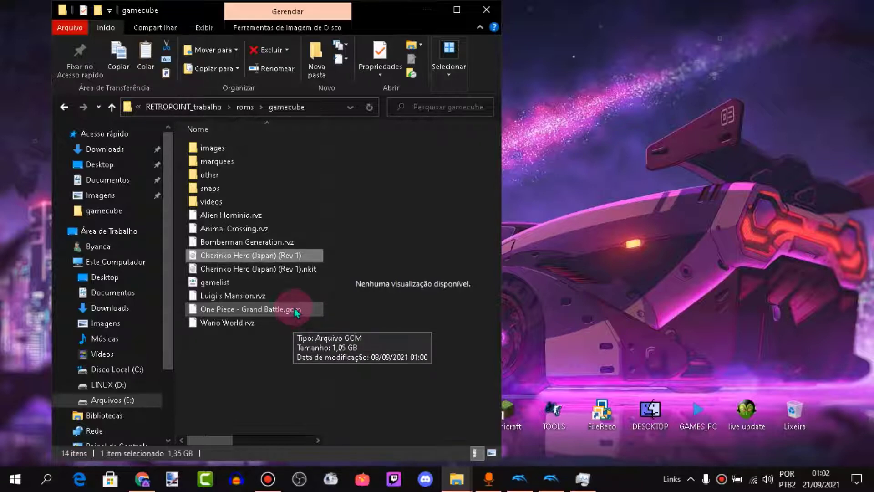
click(287, 271)
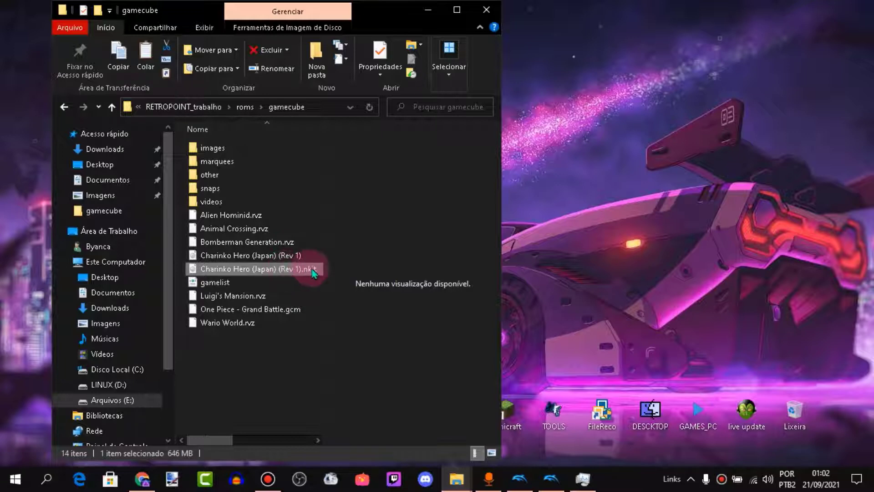
Compare the file types and sizes of the regular and nkit Charinko Hero images, and minimize the gamecube folder
drag(310, 276, 254, 390)
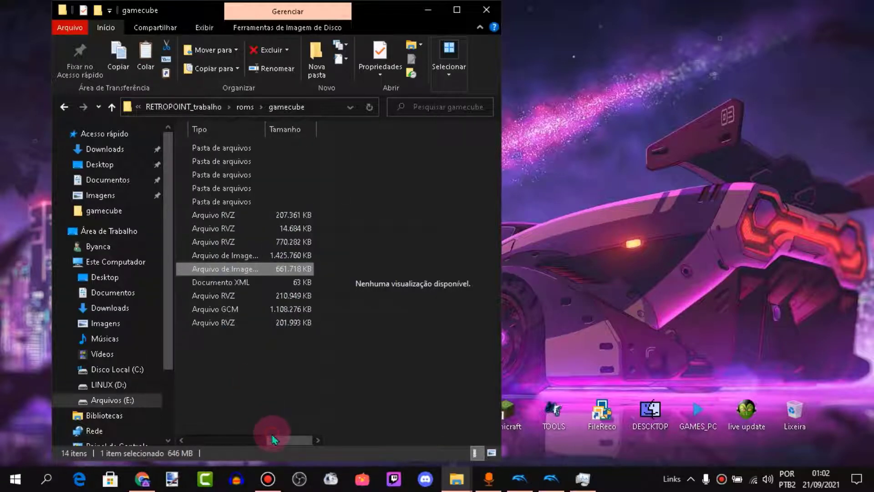
drag(273, 433, 191, 449)
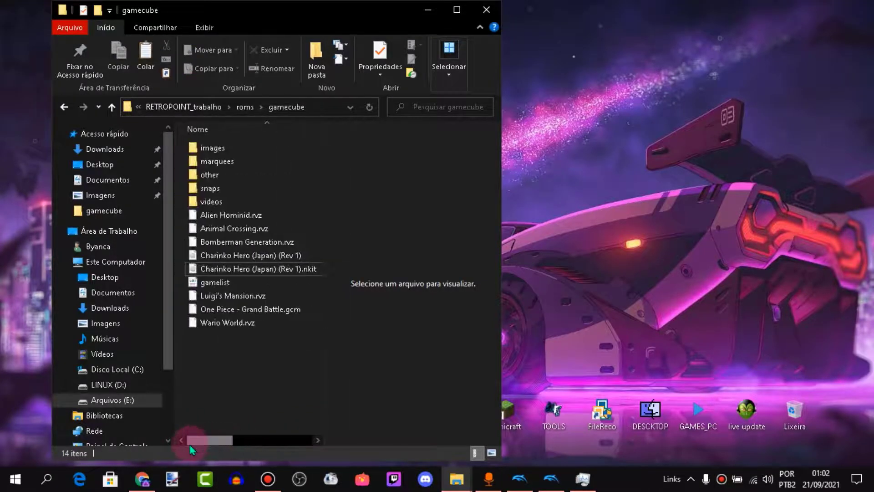
click(299, 275)
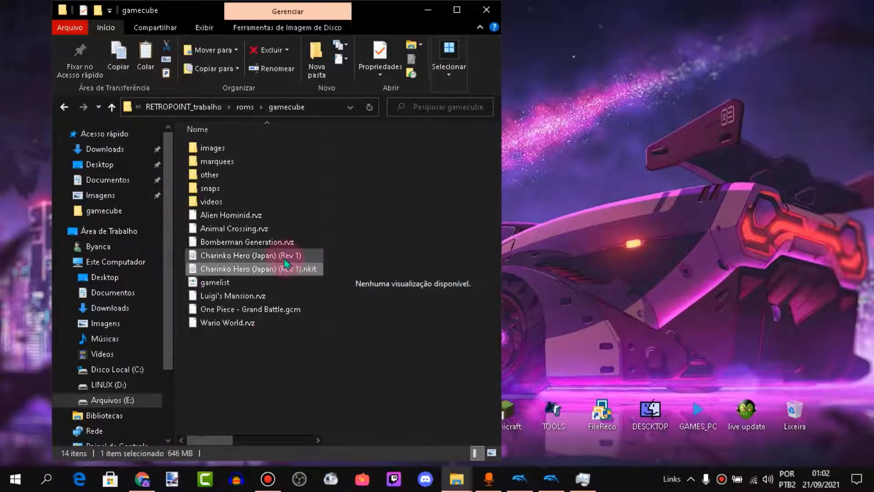
click(285, 263)
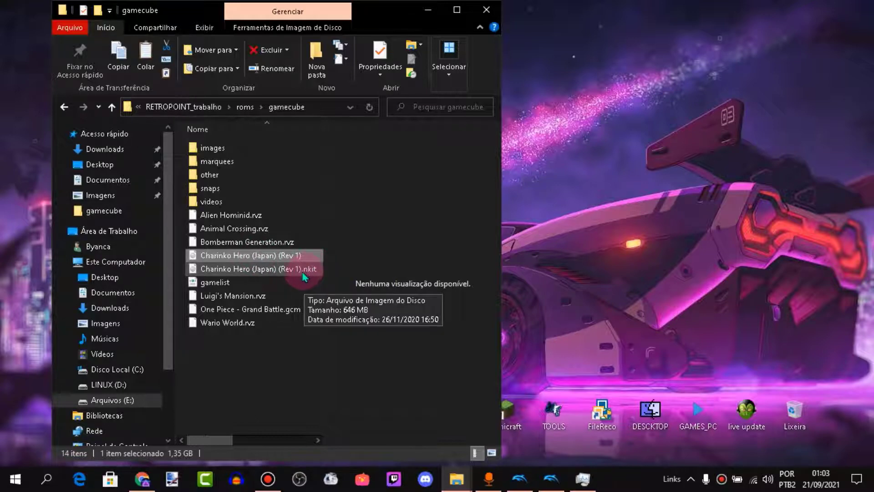
click(304, 271)
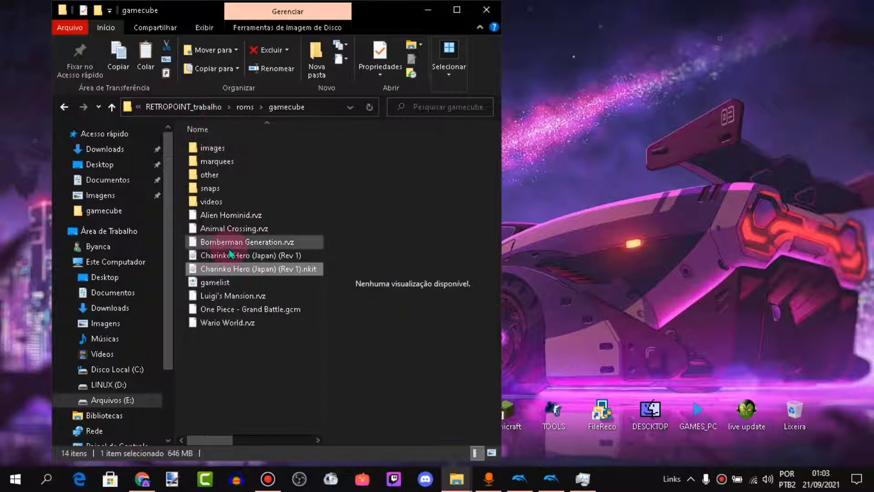
click(426, 10)
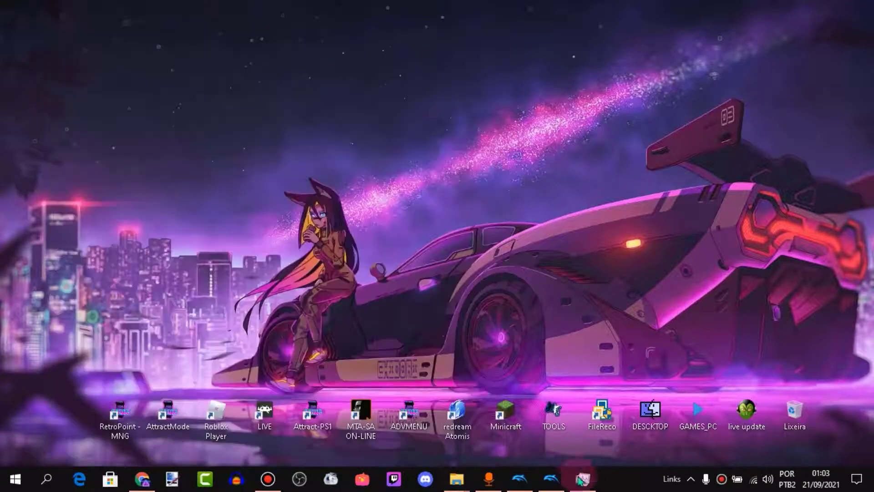
Switch to Dolphin 5.0-15105 and compare the two BANPRESTO 2003 entries in the game list
click(552, 479)
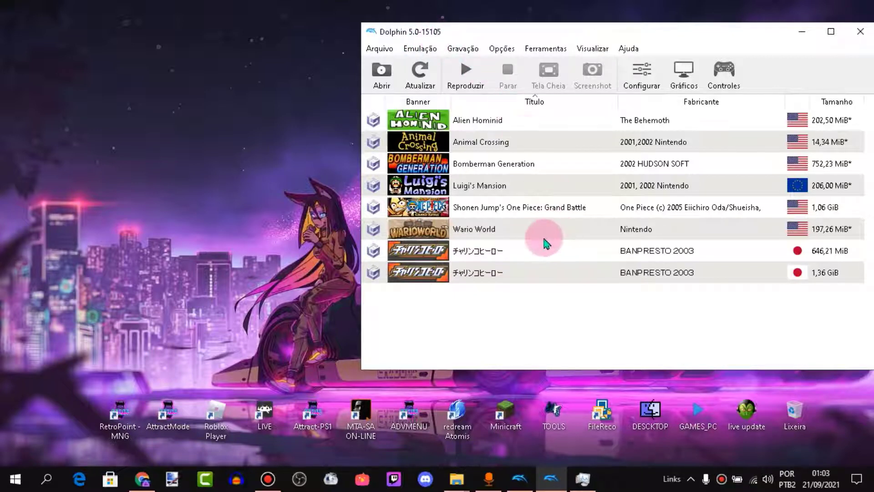
click(523, 273)
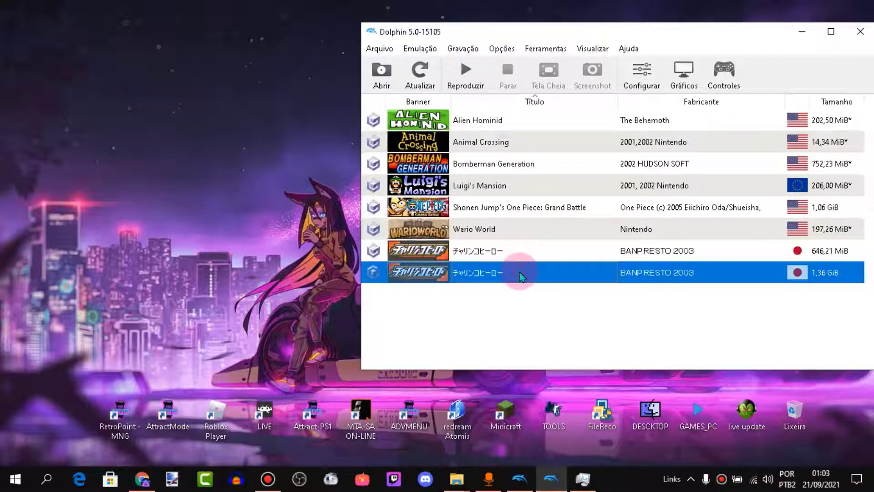
click(592, 254)
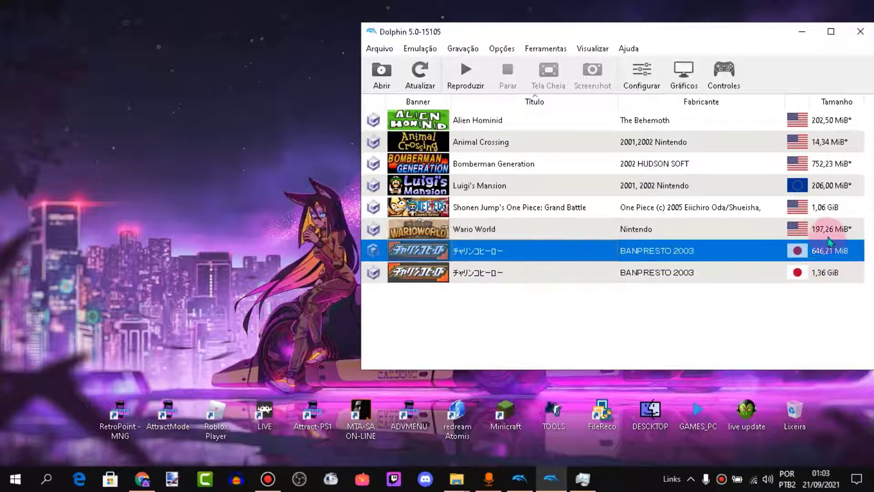
Run the 646,21 MiB BANPRESTO 2003 game, accept the NKit risk warning, and close the game window
click(747, 254)
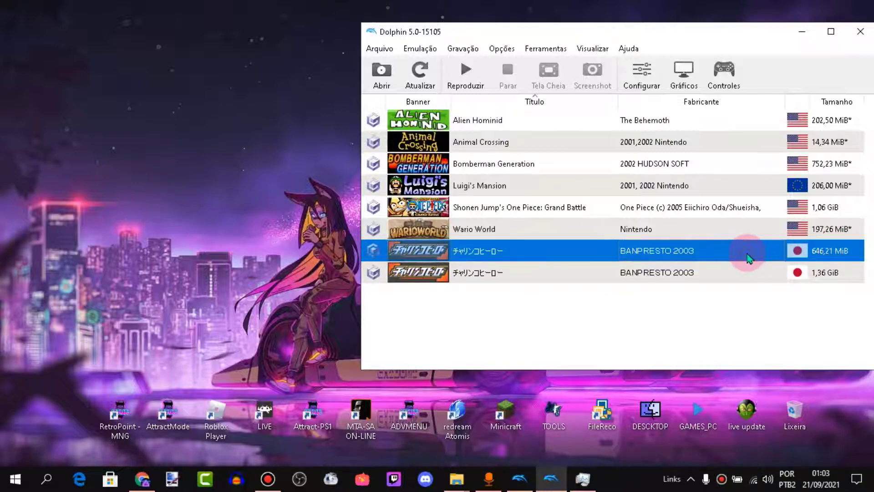
double_click(747, 254)
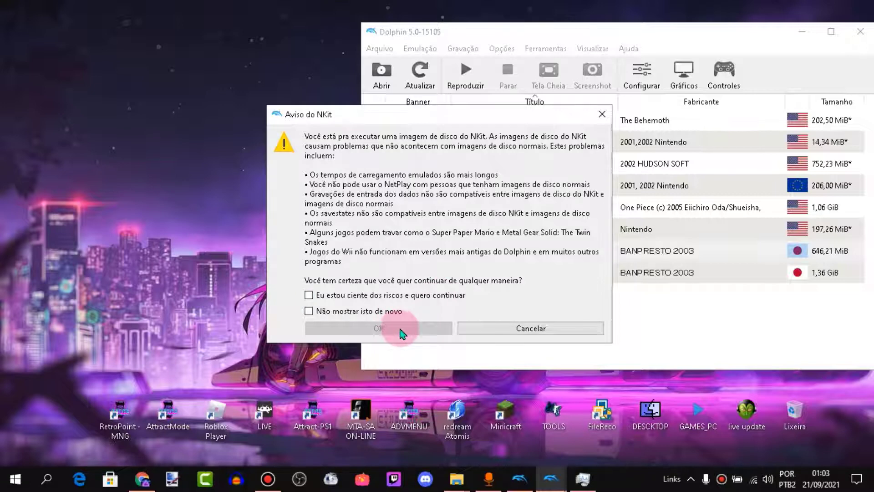
click(424, 296)
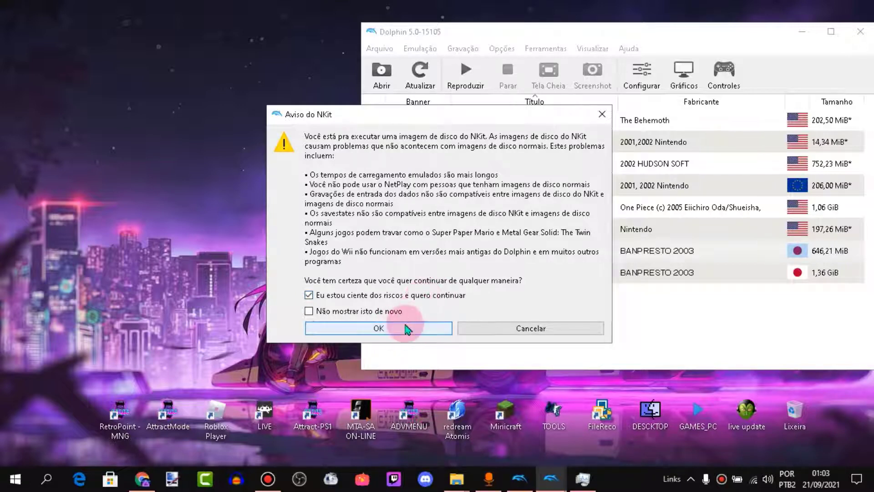
click(407, 329)
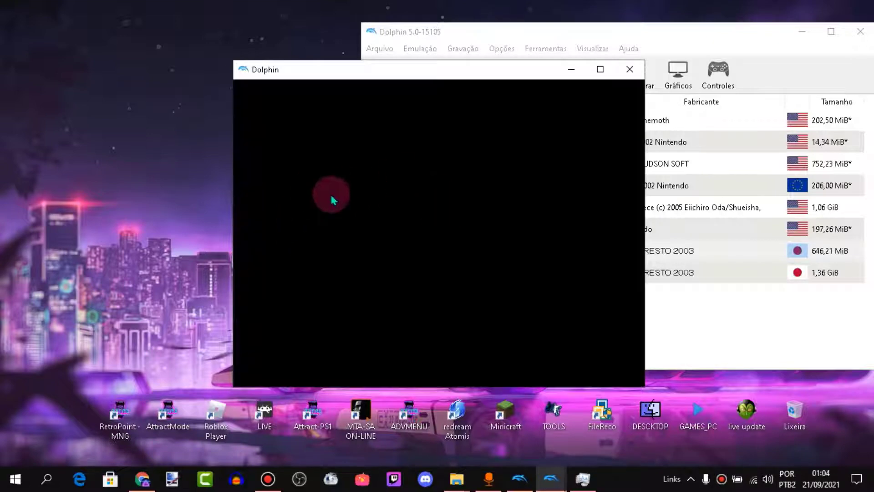
click(630, 70)
click(228, 223)
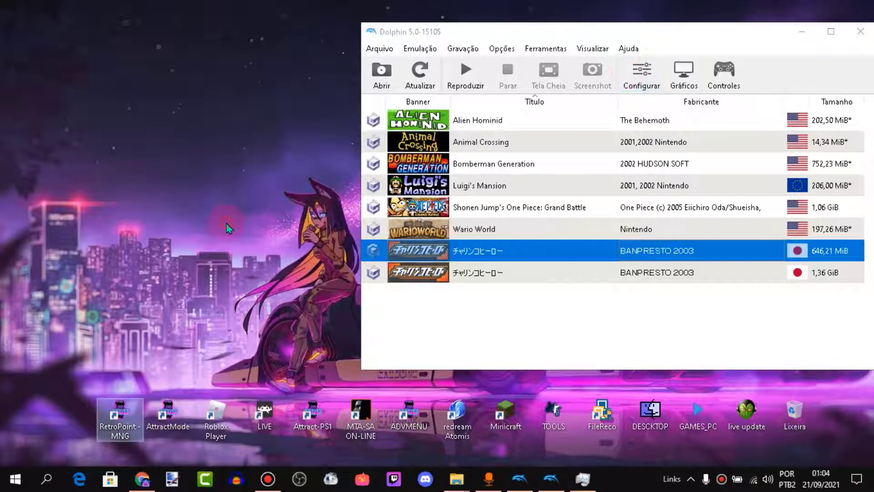
right_click(226, 223)
click(243, 256)
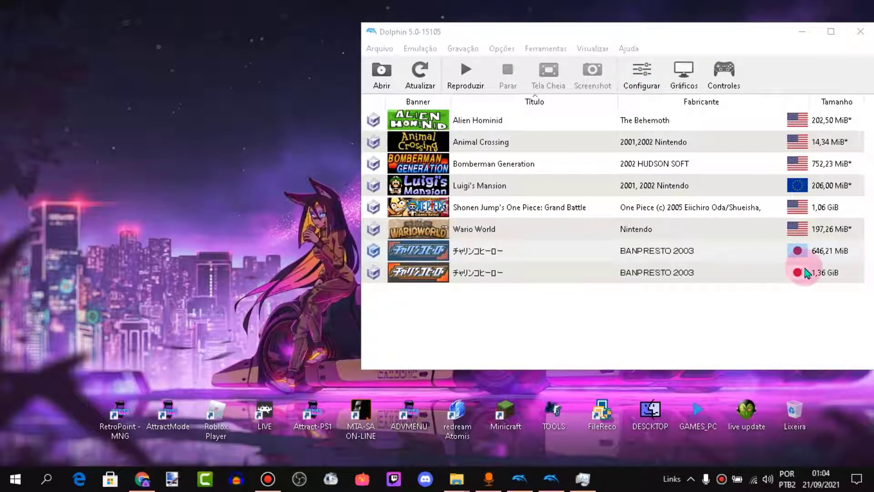
Examine the 646,21 MiB NKit entry against the 1,36 GiB entry of the same BANPRESTO 2003 game
click(532, 250)
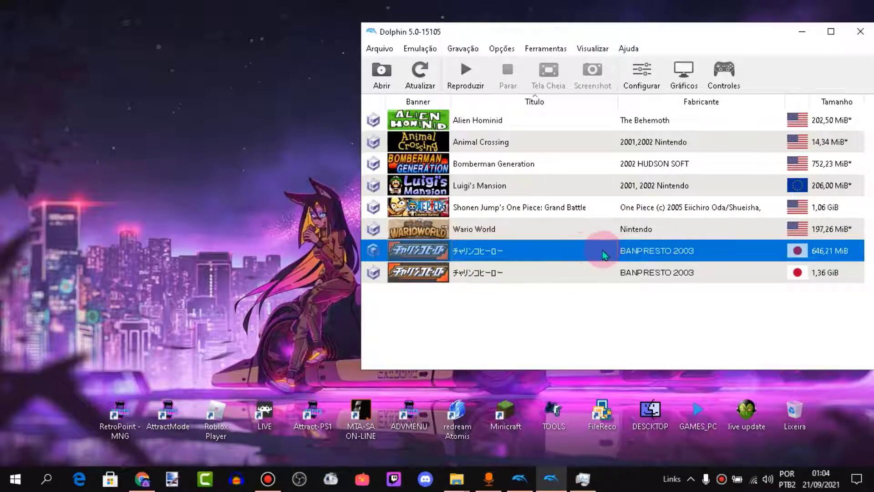
click(829, 274)
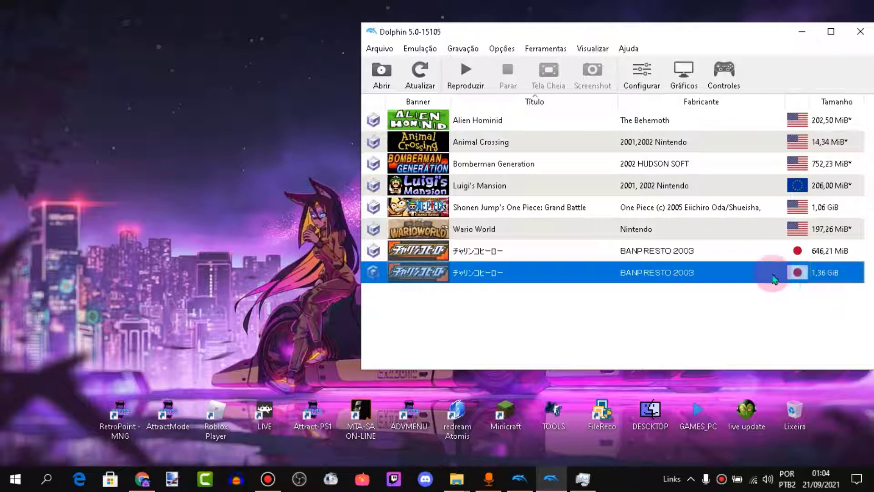
click(766, 253)
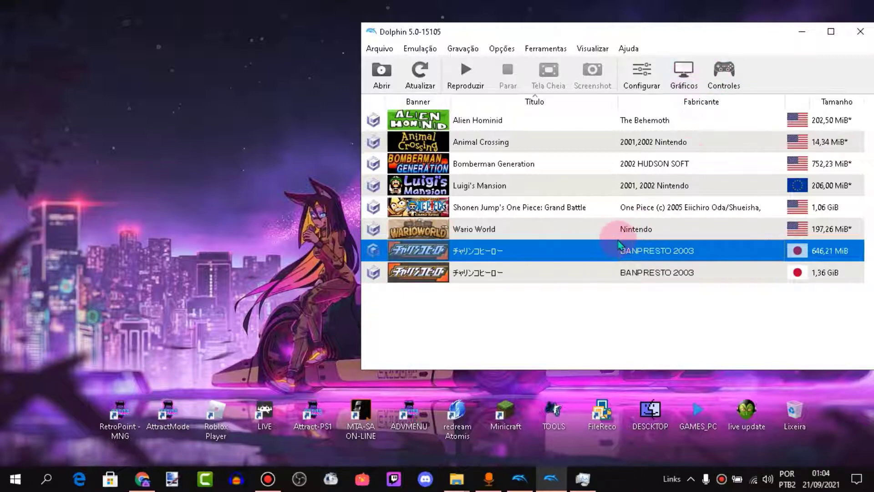
click(640, 275)
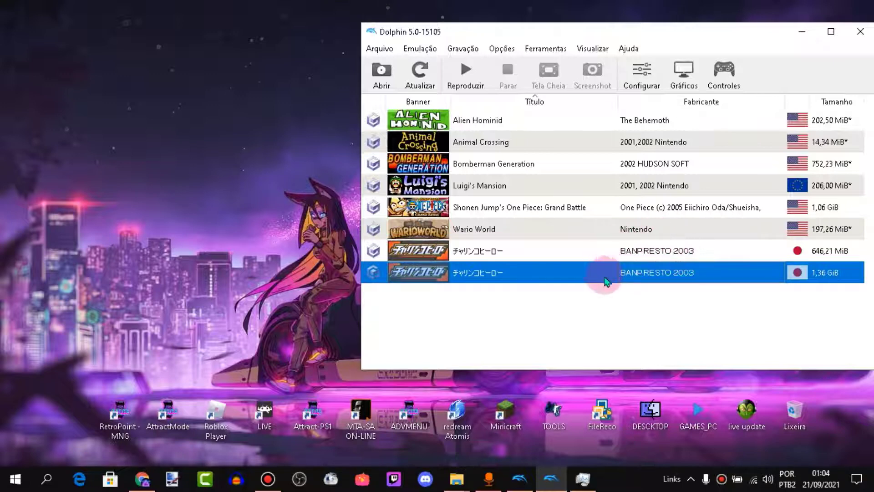
click(654, 251)
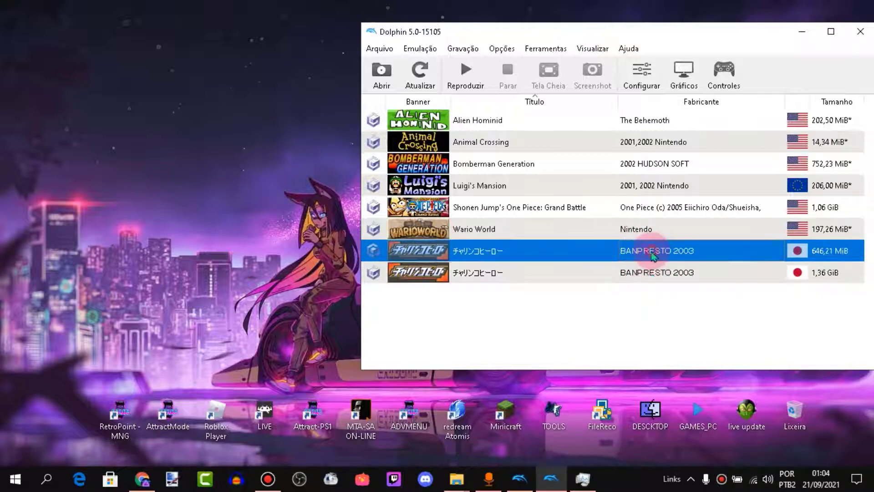
click(650, 277)
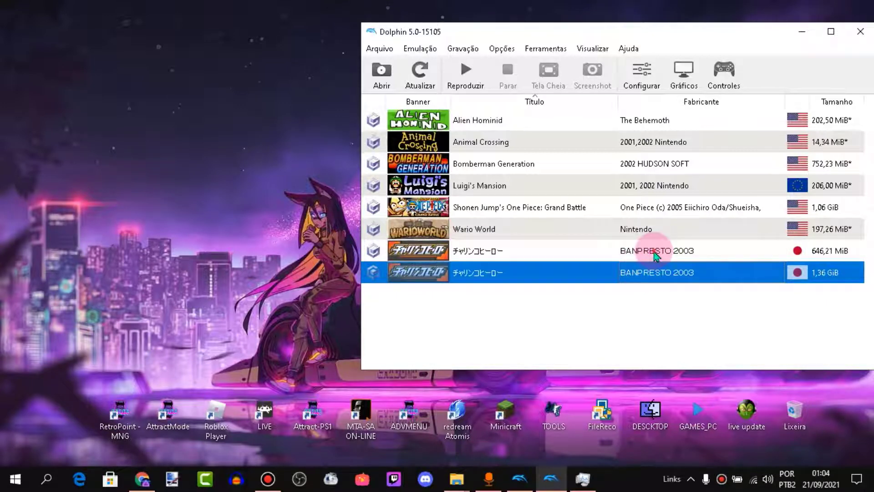
click(656, 255)
click(618, 276)
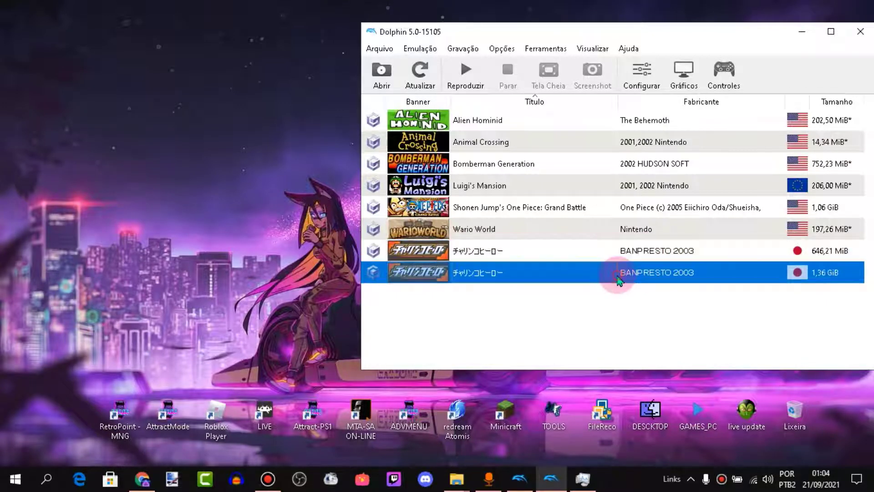
click(620, 250)
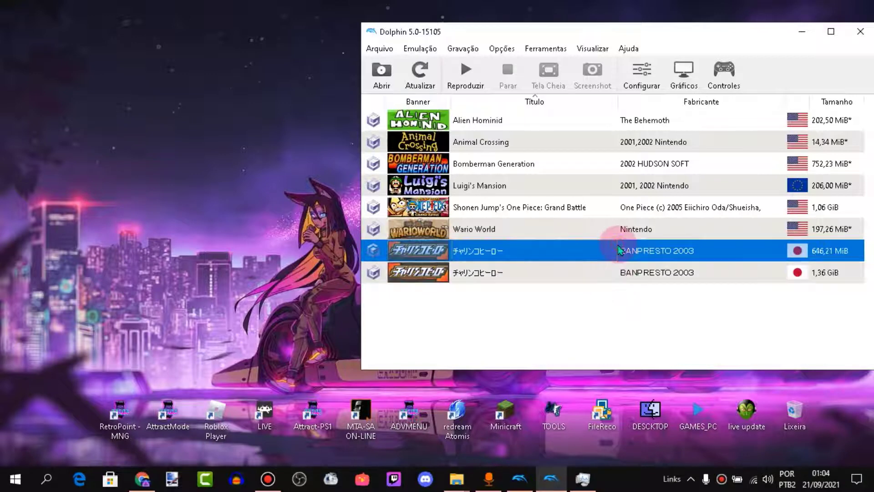
click(595, 272)
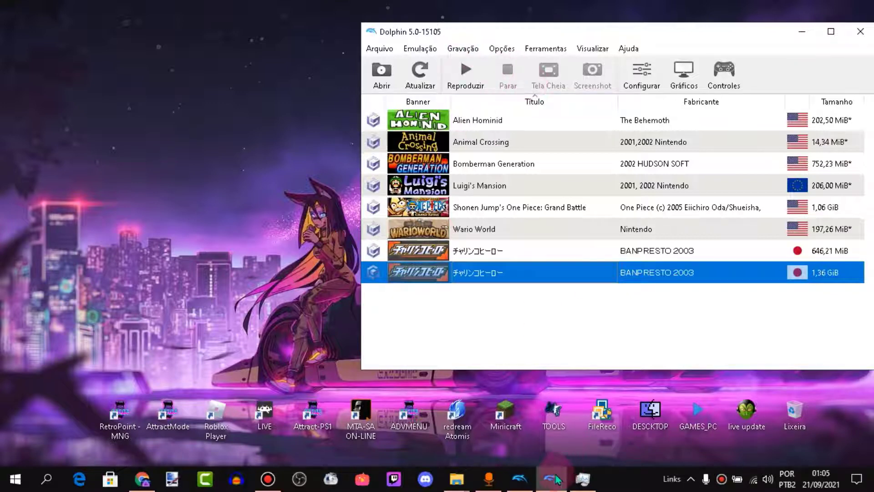
Switch to Dolphin 5.0, run the 646,21 MiB BANPRESTO 2003 game as a test, and stop the emulation
click(524, 485)
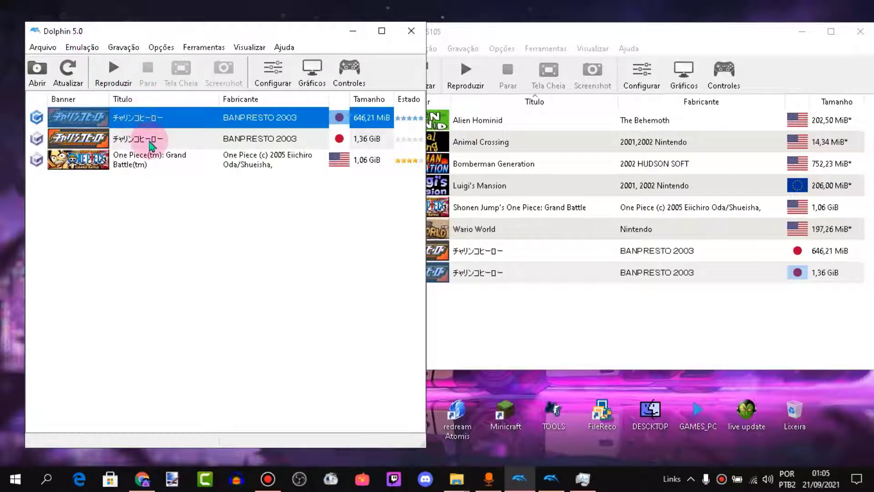
click(133, 139)
click(214, 120)
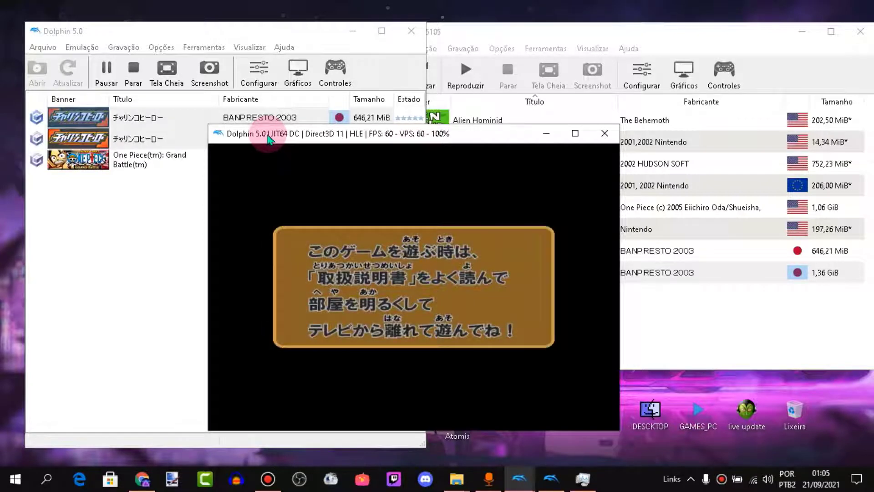
key(Escape)
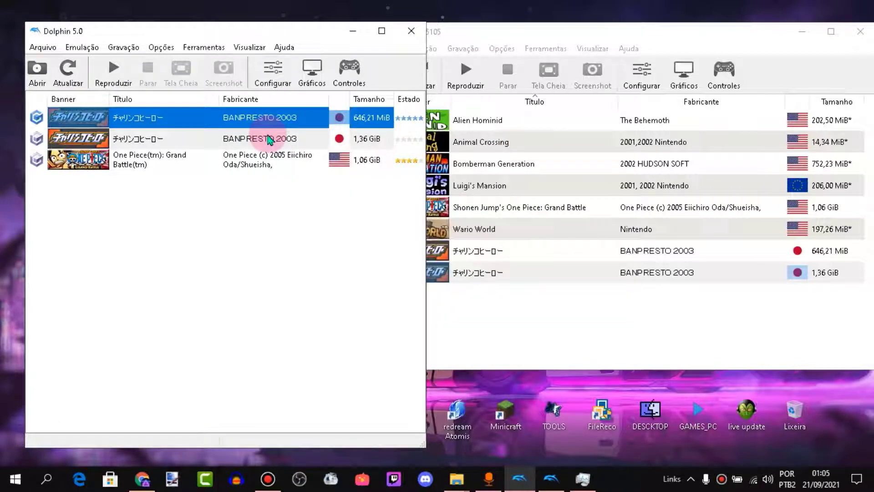
Select the 1,36 GiB BANPRESTO 2003 game in Dolphin 5.0 and return to the Dolphin 5.0-15105 window
click(234, 143)
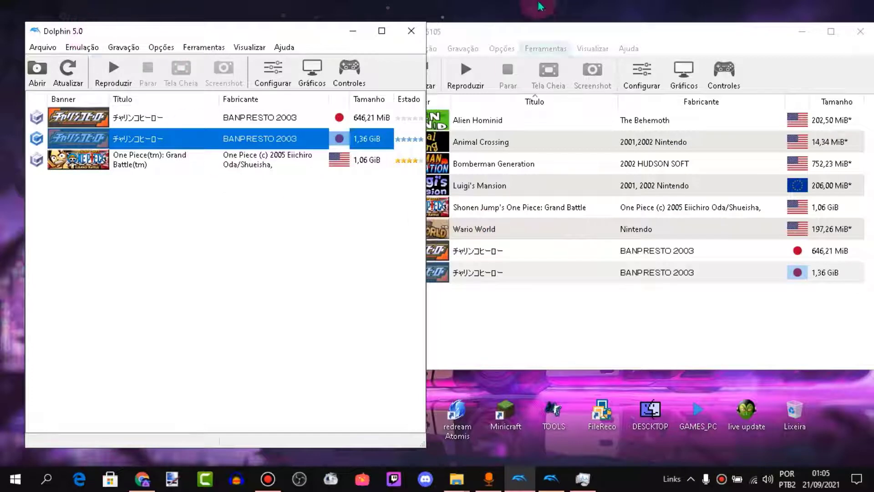
click(537, 36)
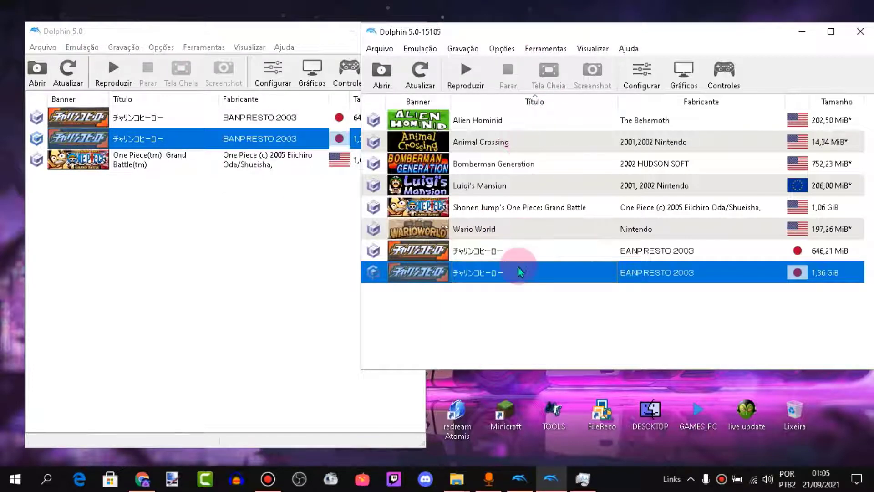
Open the gamecube ROM folder and check the file sizes of the Wario World, Charinko Hero, Bomberman Generation, Animal Crossing and Alien Hominid images
mouse_move(461, 488)
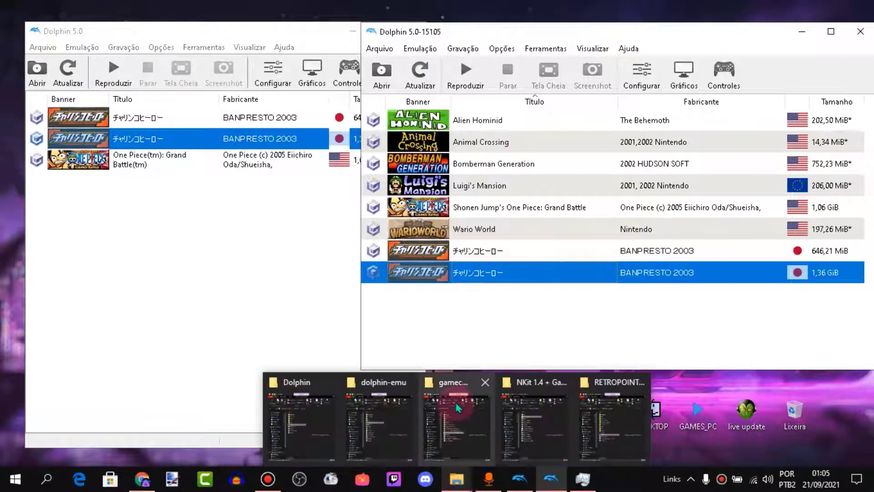
click(465, 391)
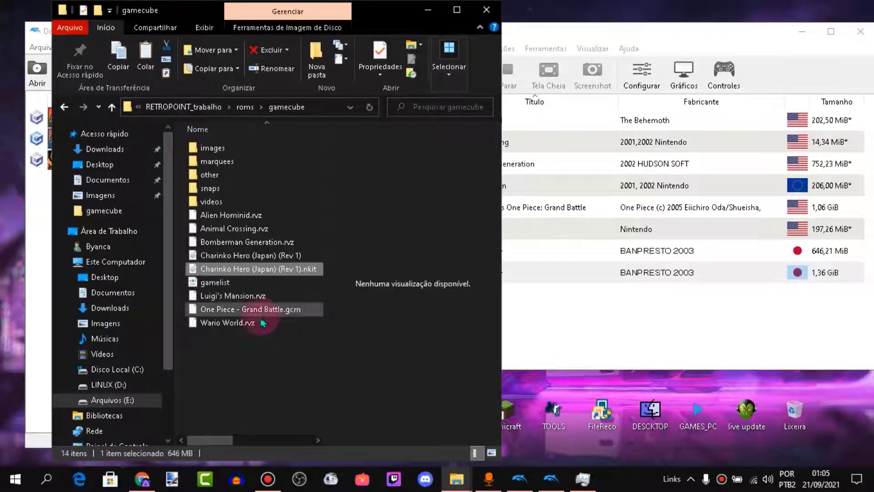
click(252, 324)
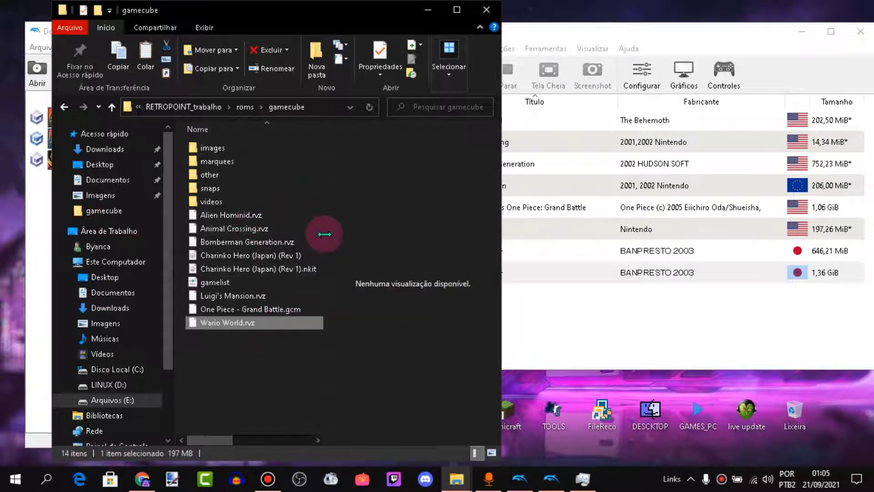
click(299, 257)
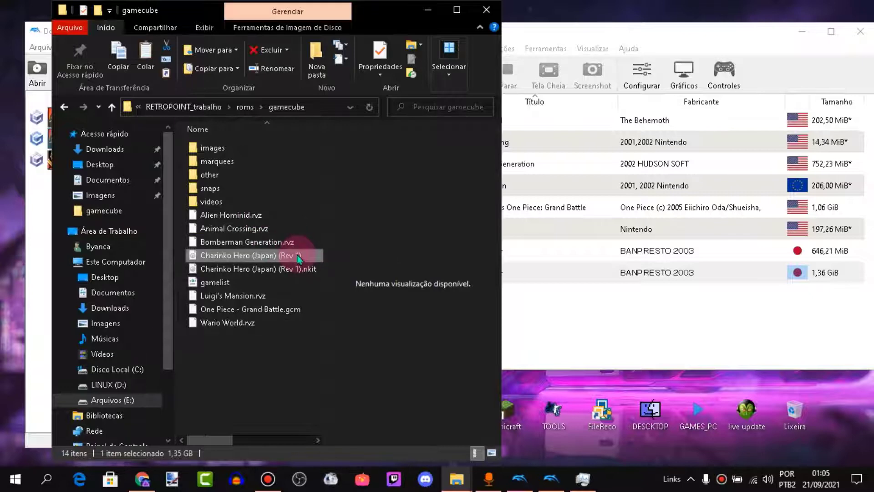
click(288, 245)
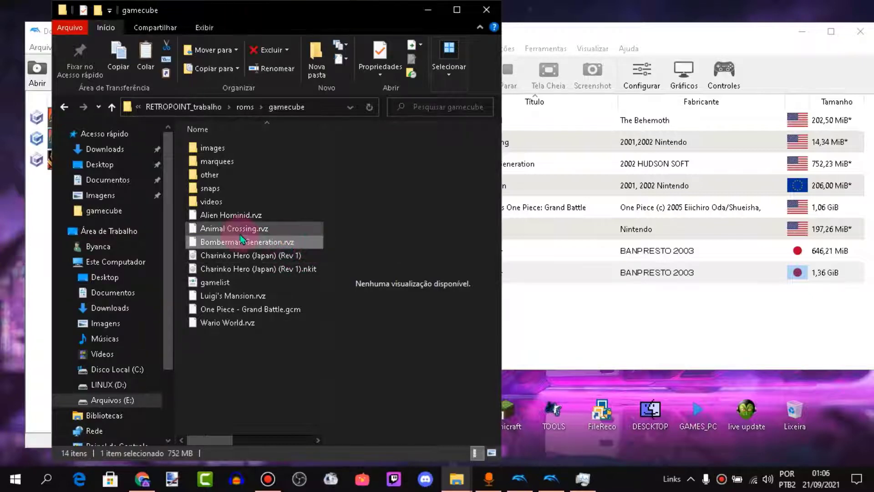
key(Up)
key(Up)
click(270, 233)
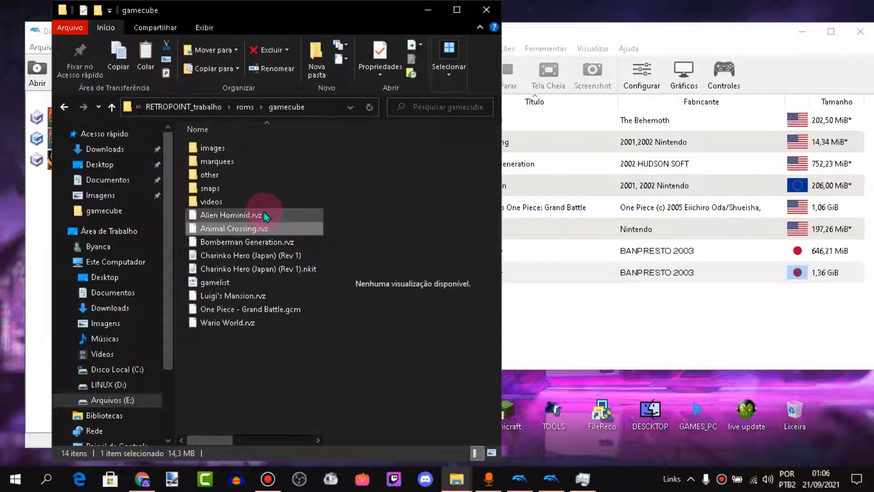
click(266, 215)
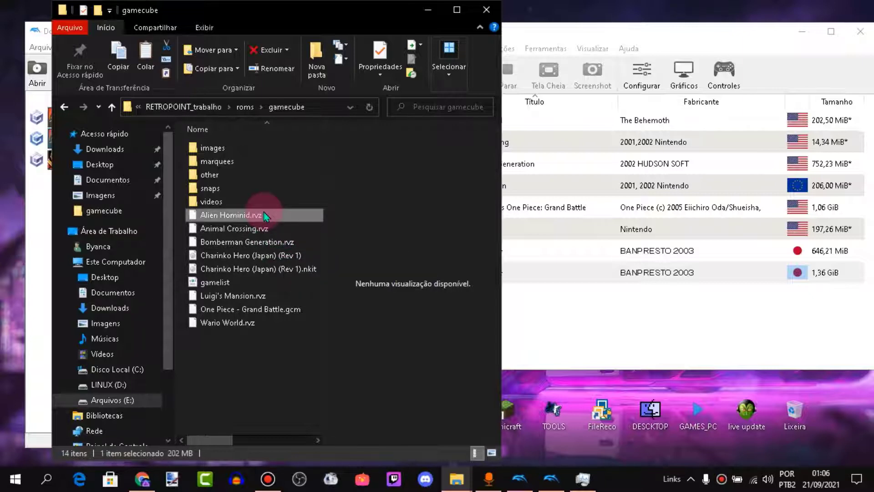
click(250, 231)
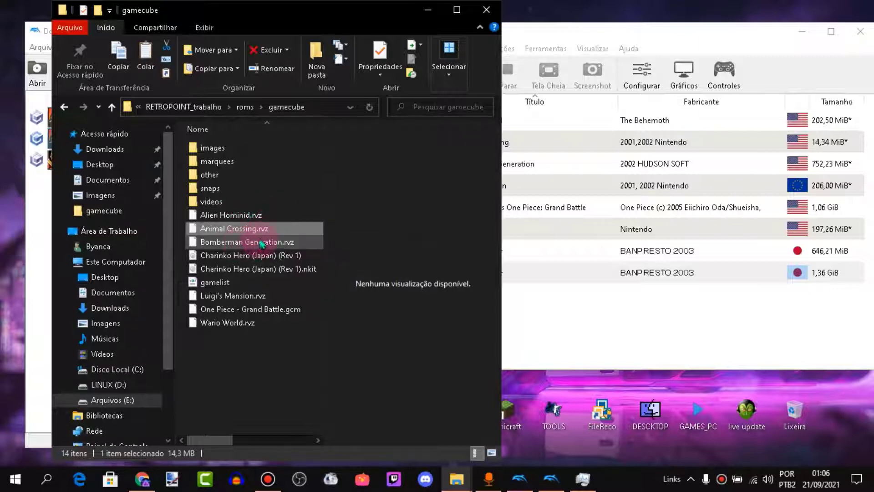
Minimize the gamecube folder and both Dolphin windows, and switch to the NKit page on GBAtemp in Chrome
click(428, 11)
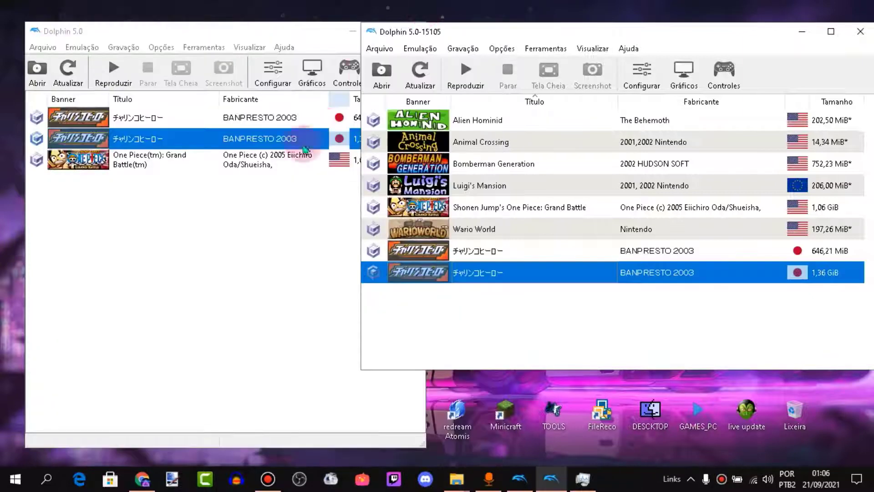
click(803, 32)
click(357, 35)
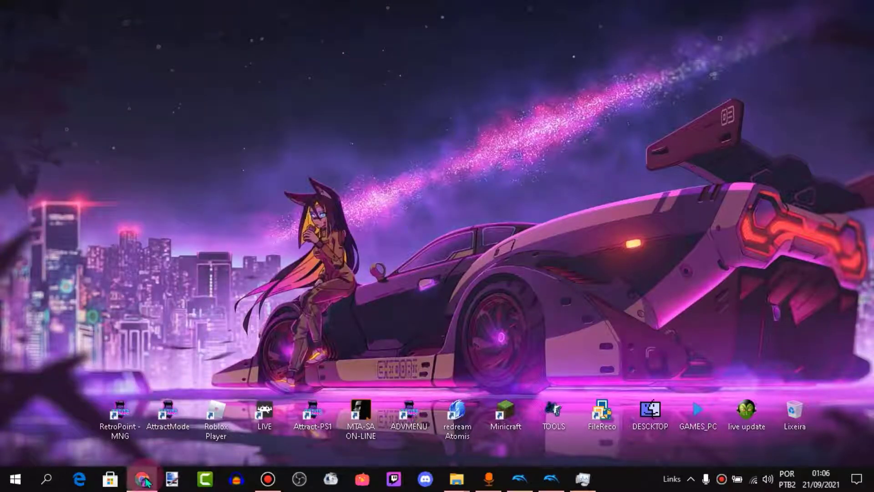
click(143, 479)
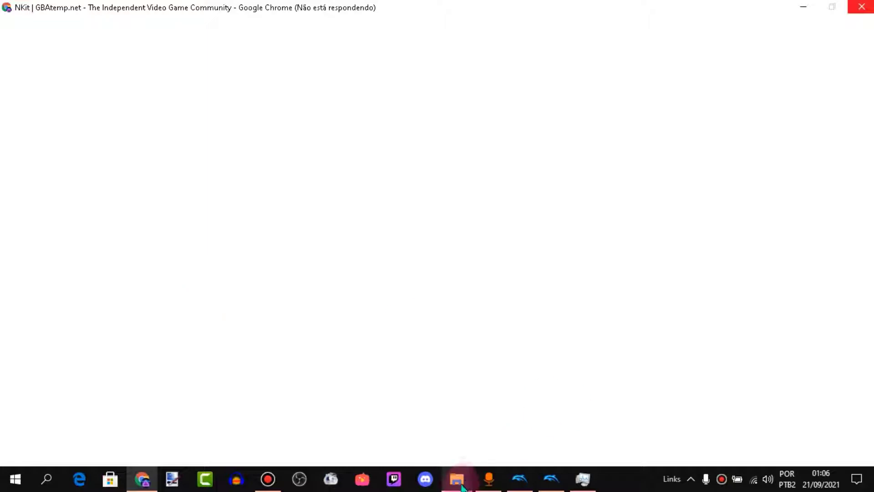
Copy the folder name "NKit 1.4 + GameCube Partitions" from that folder's path and minimize the folder window
mouse_move(457, 479)
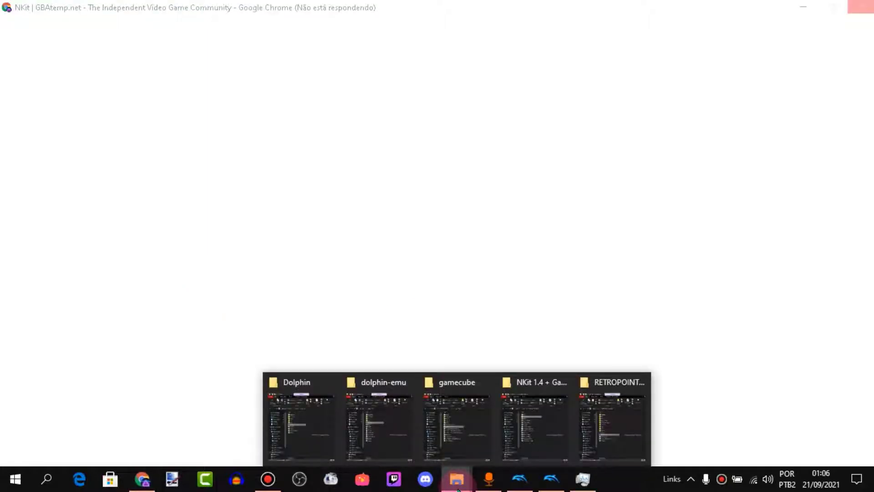
click(521, 384)
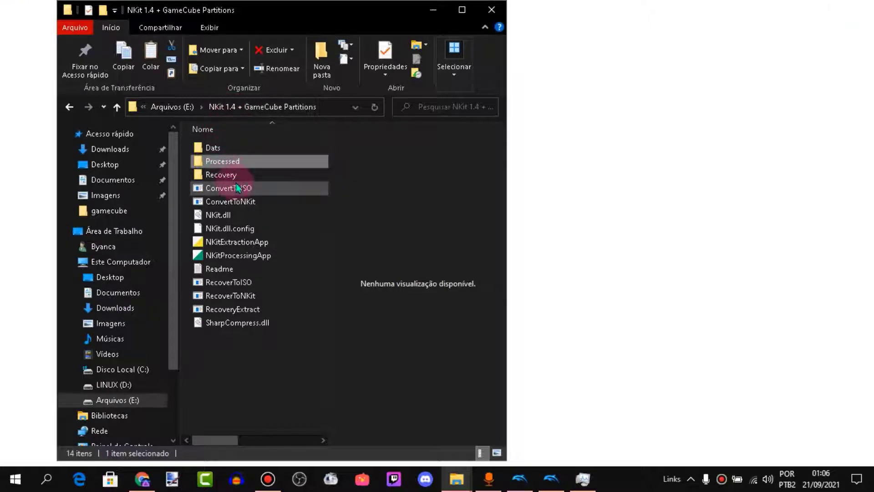
click(328, 108)
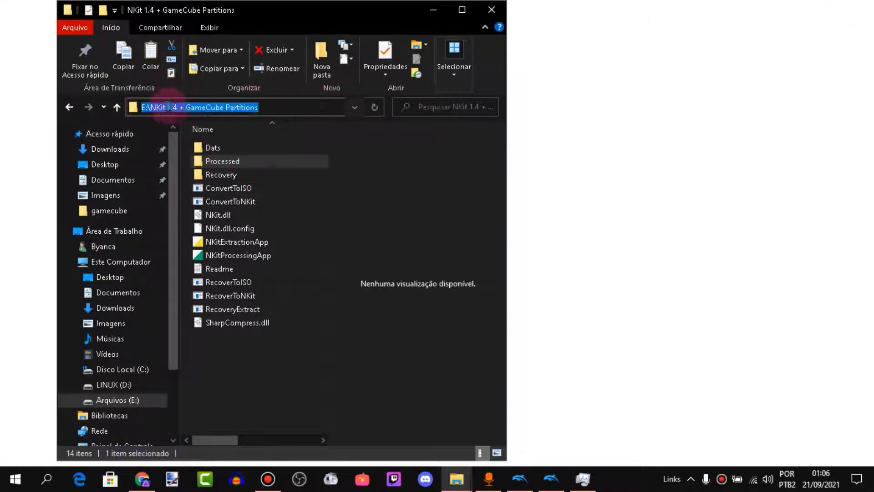
drag(151, 105, 259, 107)
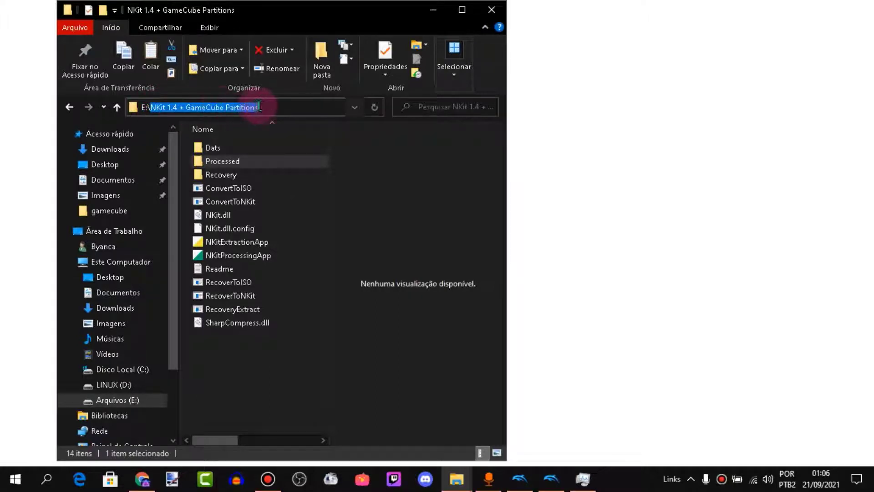
right_click(238, 107)
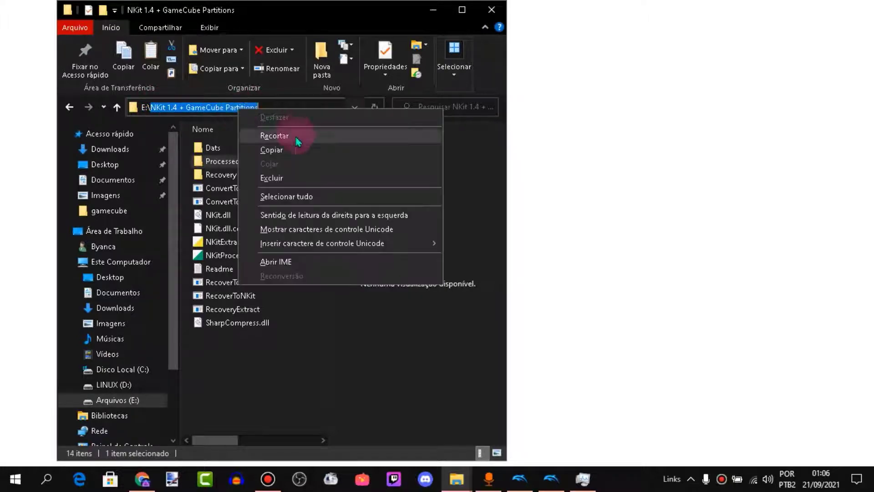
click(295, 153)
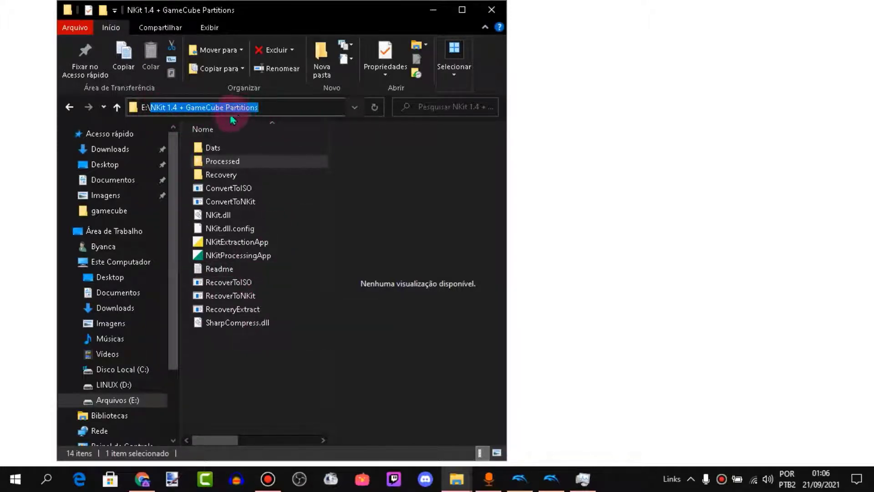
click(432, 13)
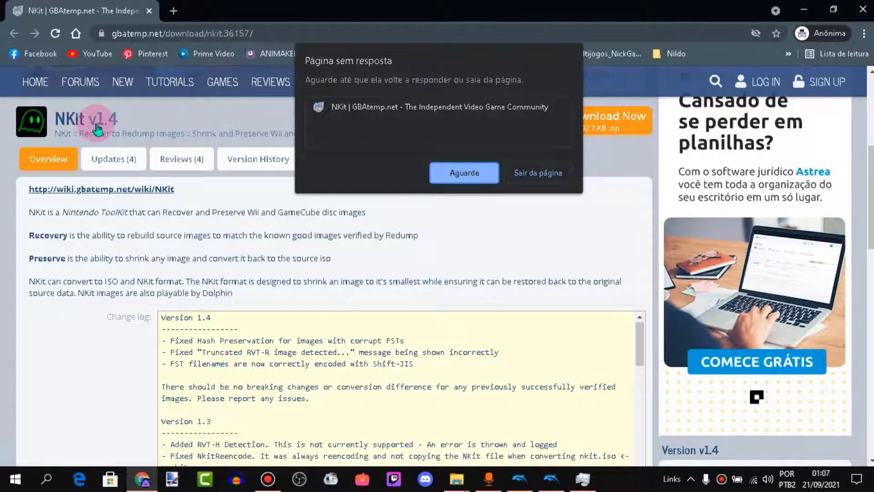
Wait for the NKit page to respond, start the NKit v1.4 ZIP download, and cancel saving it to drive E:
click(475, 174)
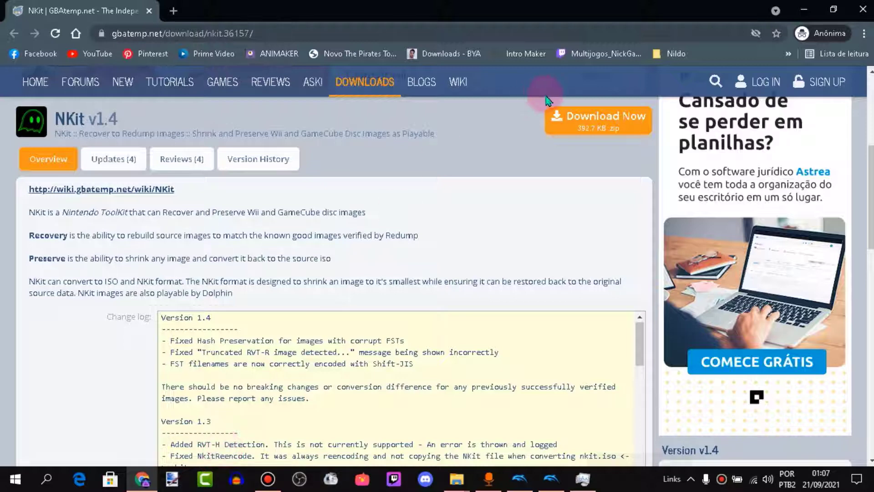
click(579, 129)
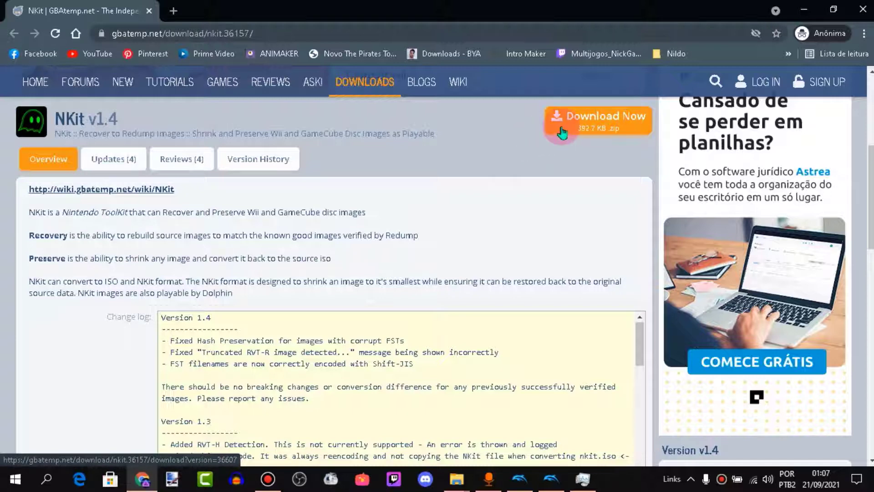
click(584, 124)
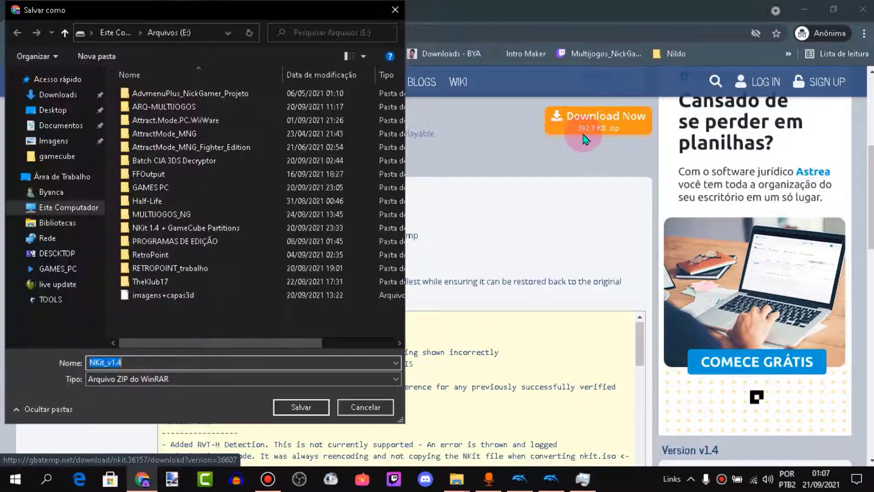
click(234, 314)
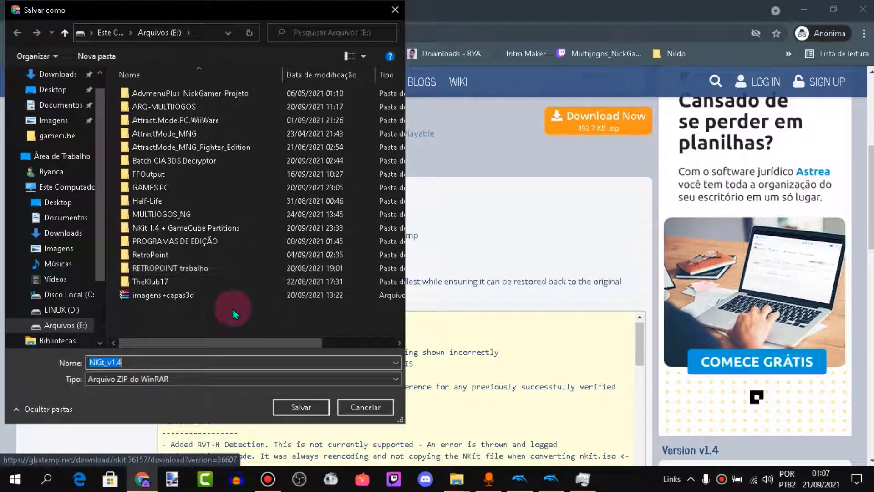
click(110, 364)
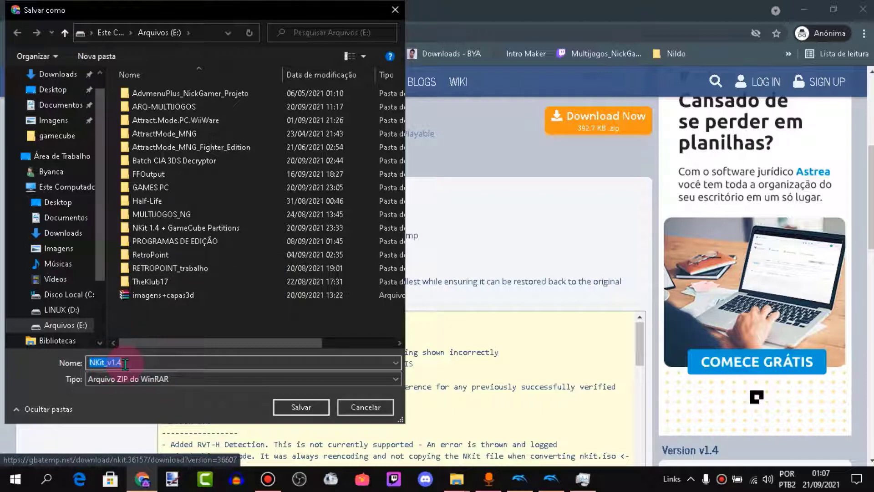
click(193, 238)
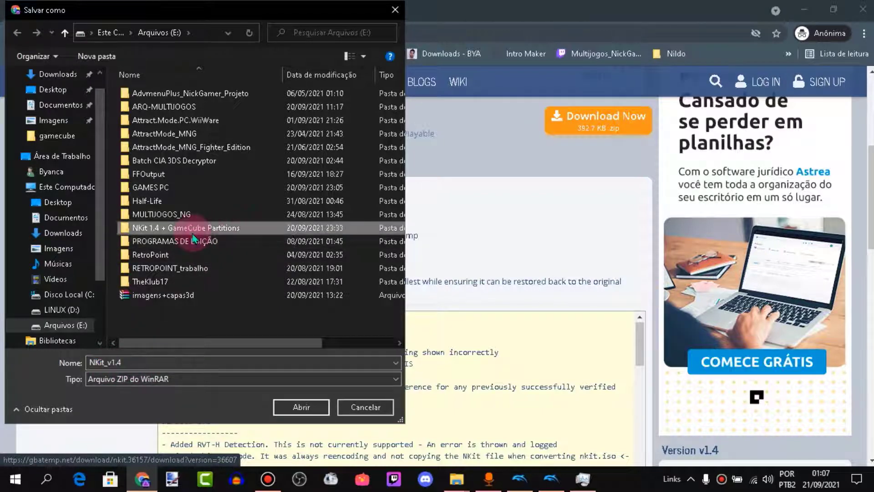
click(358, 408)
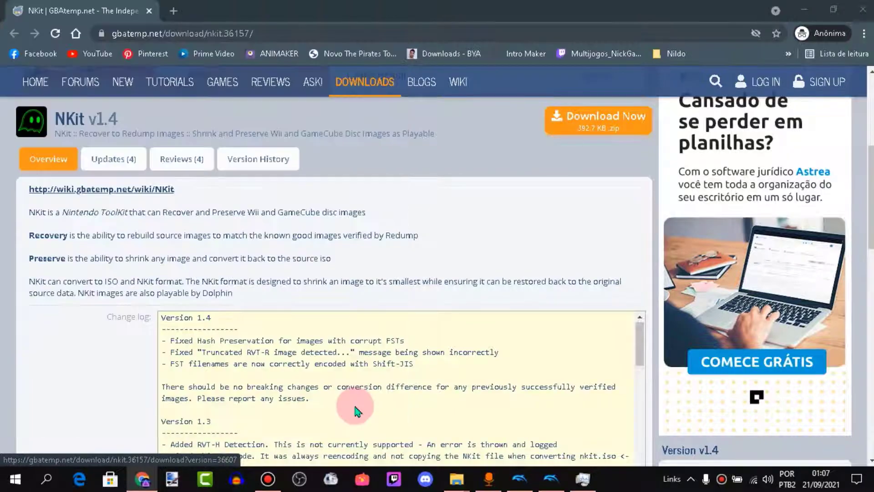
Close the browser and launch NKitProcessingApp from the NKit 1.4 + GameCube Partitions folder
click(862, 9)
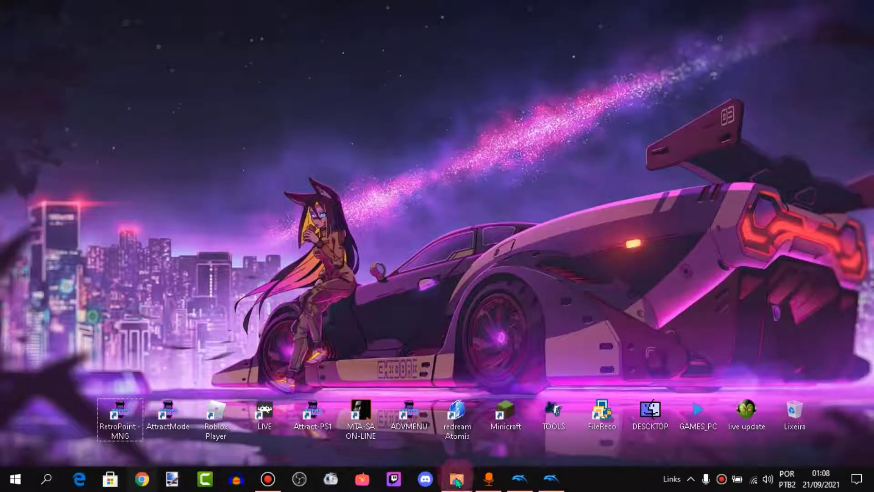
mouse_move(456, 481)
click(541, 386)
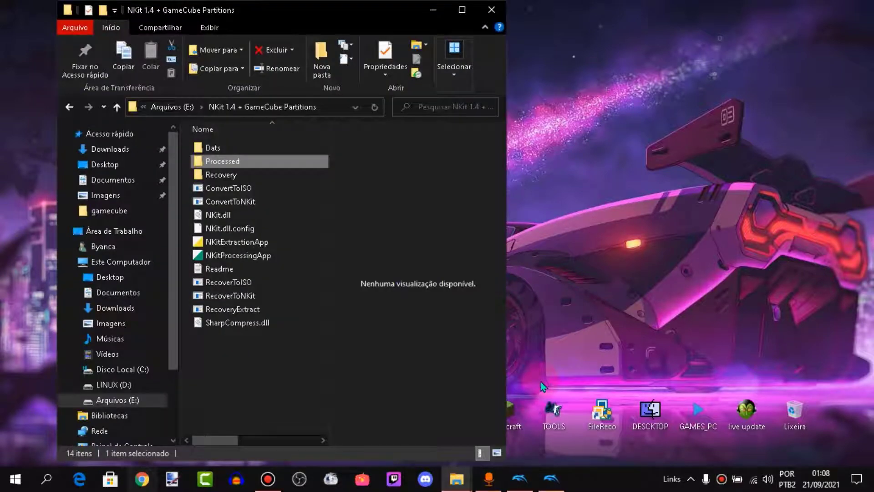
click(238, 259)
double_click(218, 261)
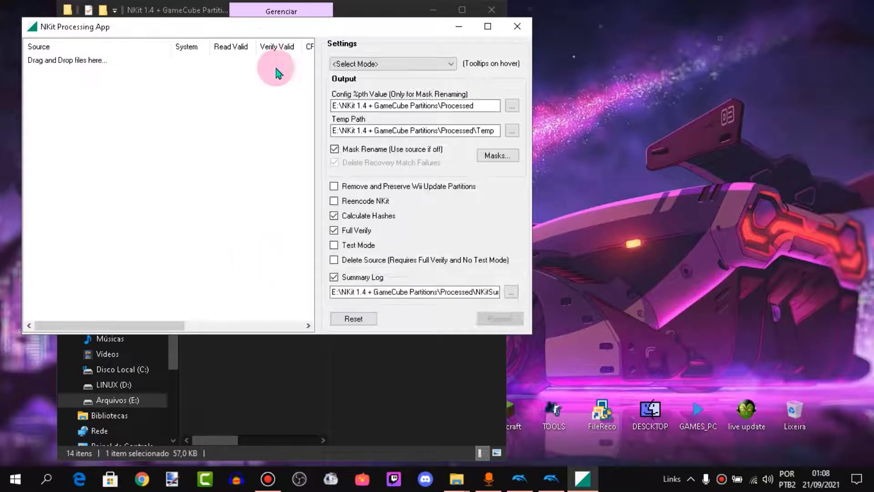
Minimize the NKit folder and reposition the NKit Processing App window so that it is fully visible on the desktop
drag(258, 33, 630, 153)
click(433, 10)
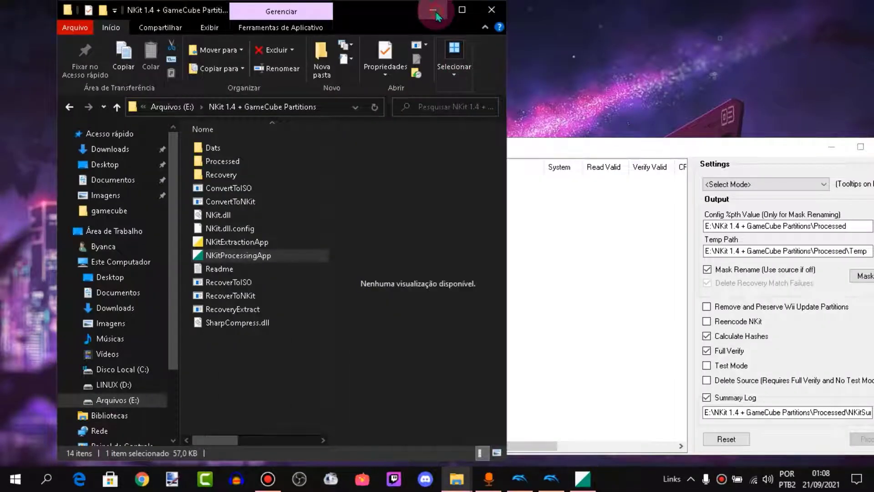
drag(513, 147, 468, 138)
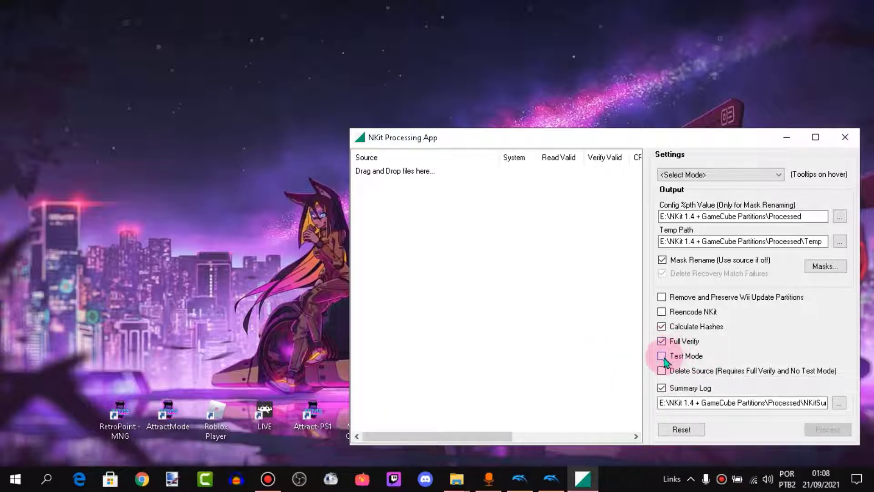
Read the tooltip for Test Mode, and switch the option on and back off
mouse_move(664, 361)
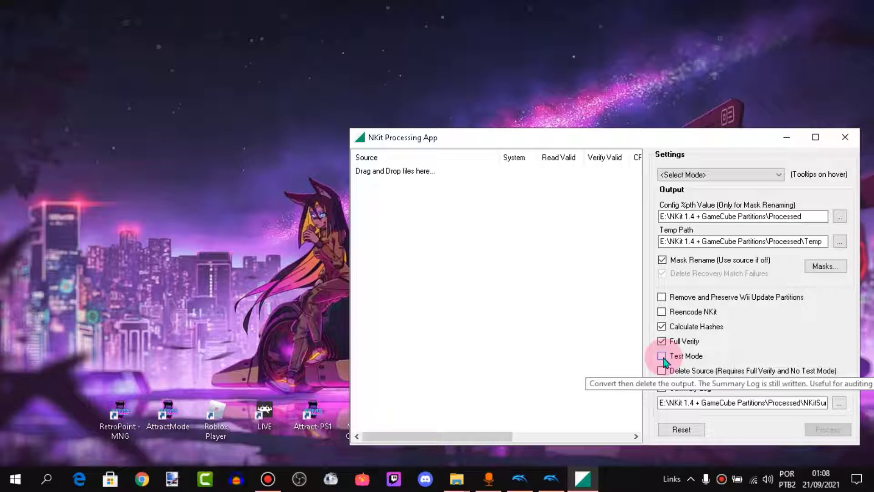
click(663, 356)
click(663, 356)
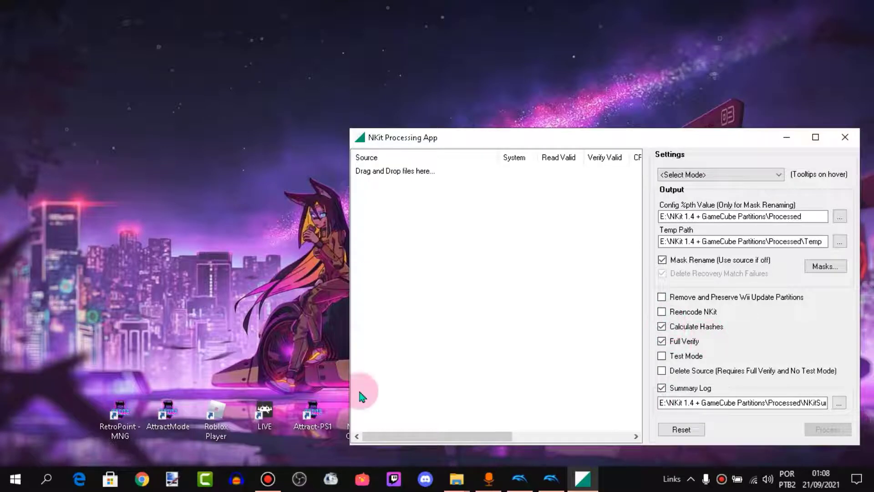
Add Charinko Hero (Japan) (Rev 1).nkit from the gamecube ROMs folder to the NKit source list and minimize the folder
click(456, 478)
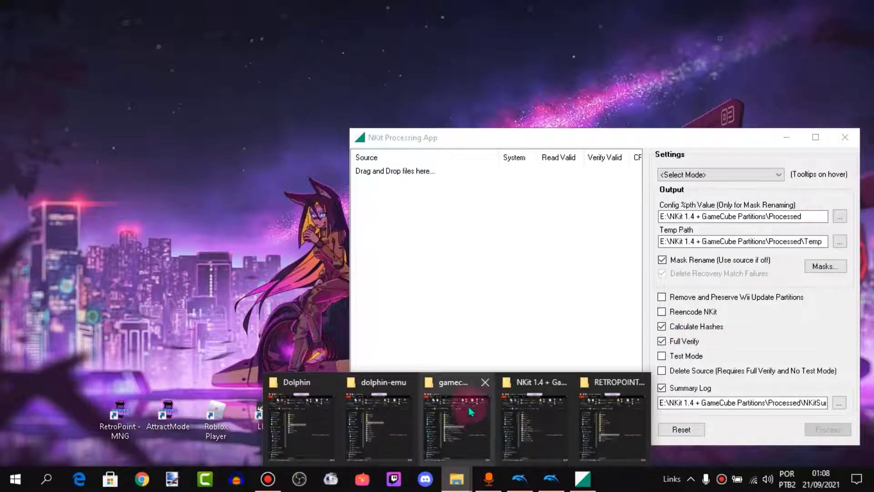
click(457, 387)
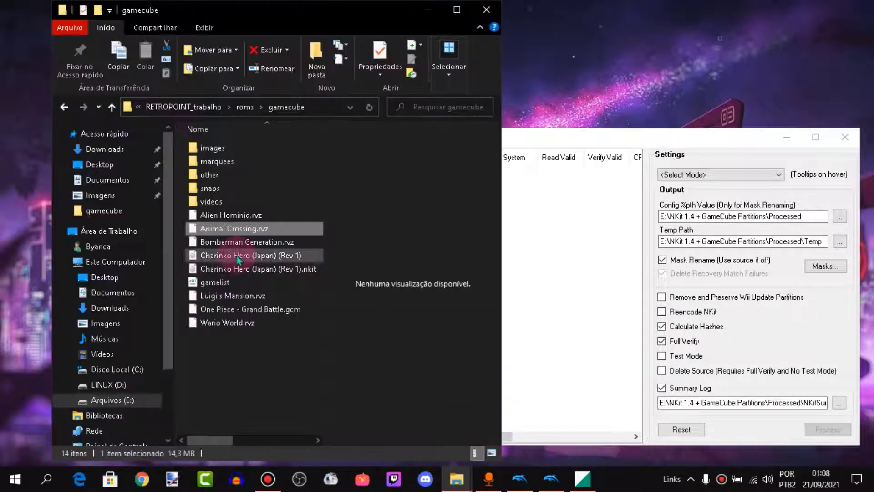
click(254, 270)
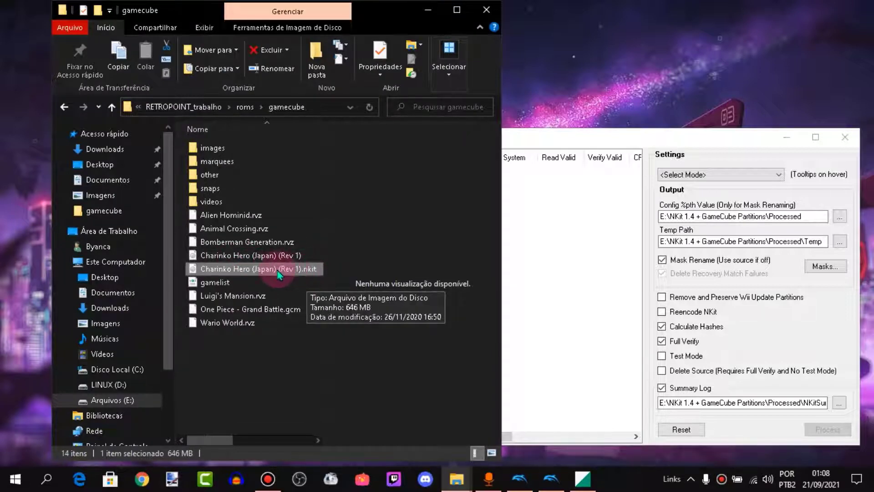
drag(274, 276, 545, 287)
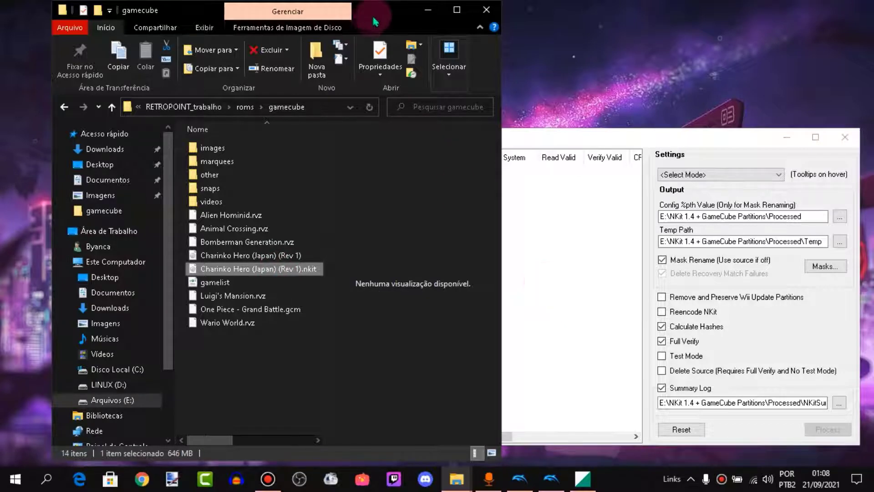
drag(404, 14, 354, 15)
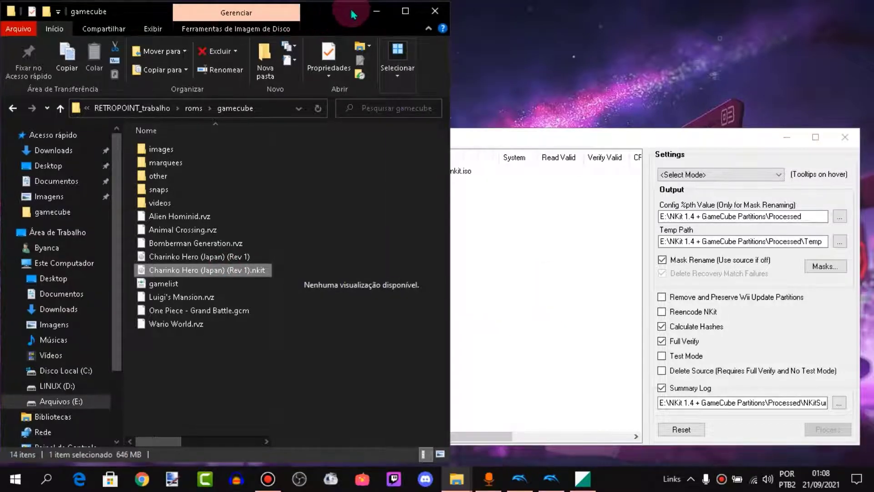
click(377, 11)
click(387, 172)
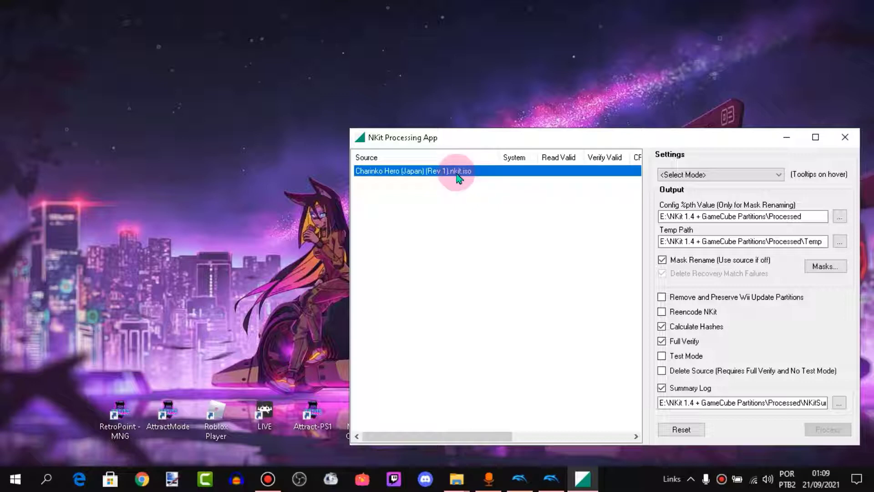
Set the processing mode to Convert to ISO and process the listed Charinko Hero image
click(704, 177)
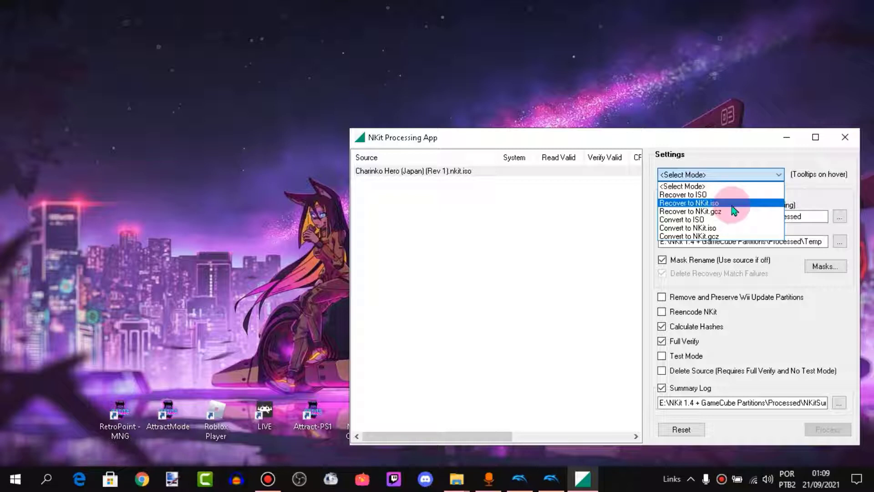
click(709, 223)
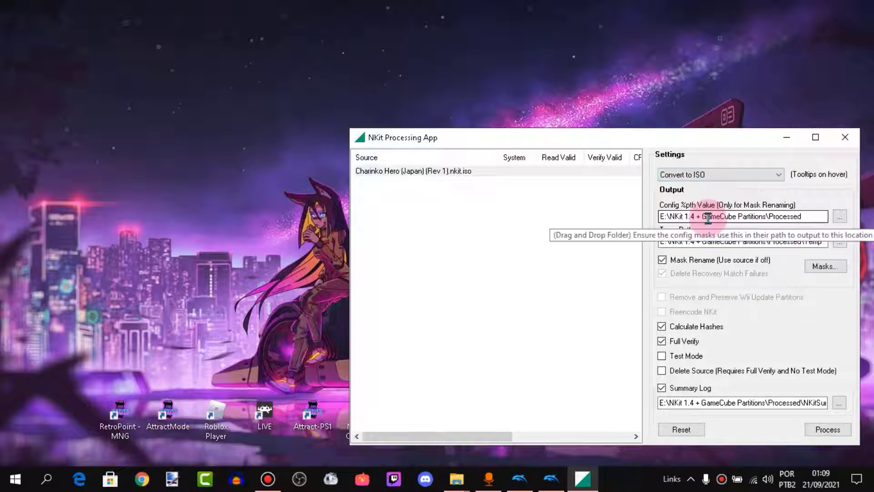
click(827, 431)
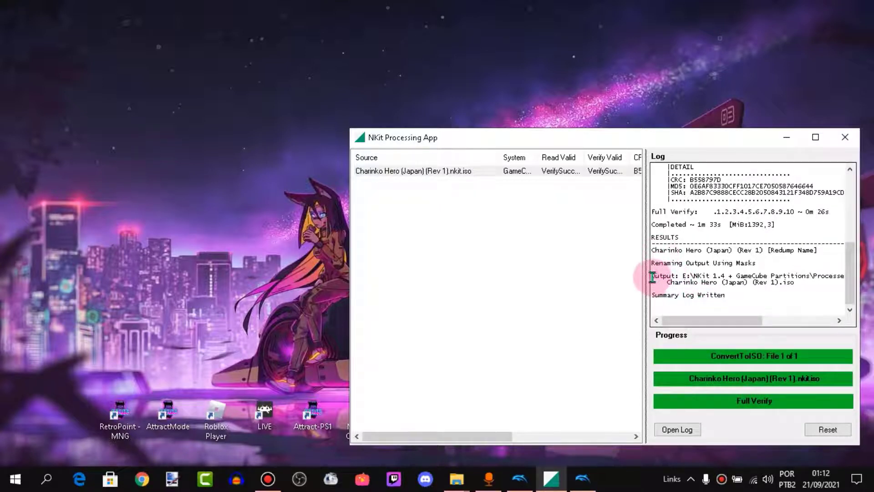
Highlight the output path in the conversion log, then reset and close the NKit Processing App
drag(652, 276, 842, 272)
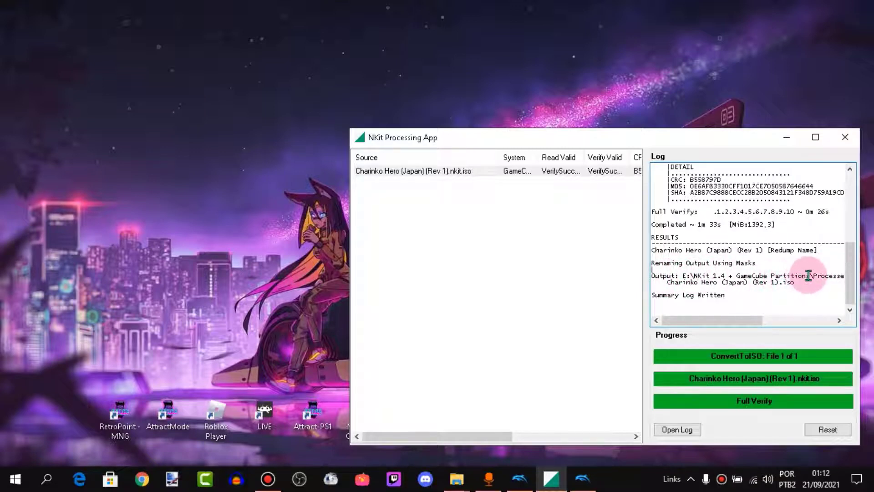
drag(810, 276, 837, 276)
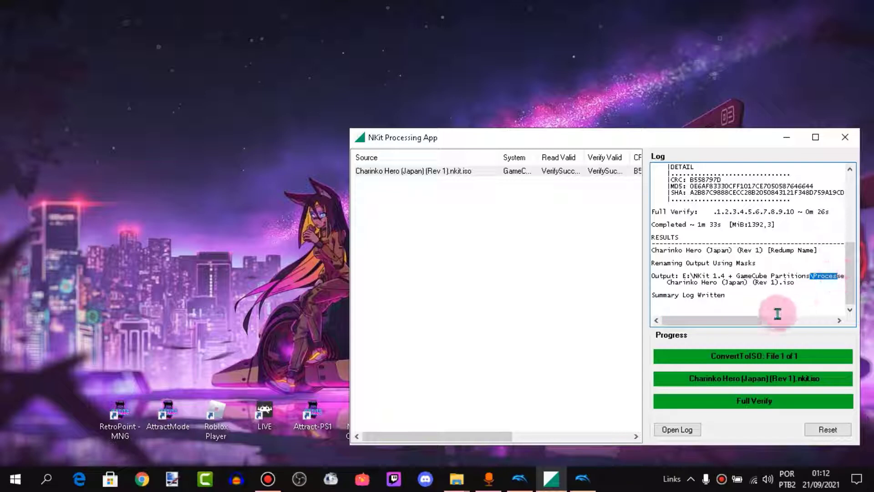
mouse_move(751, 324)
mouse_down()
mouse_move(804, 312)
mouse_move(737, 319)
mouse_up()
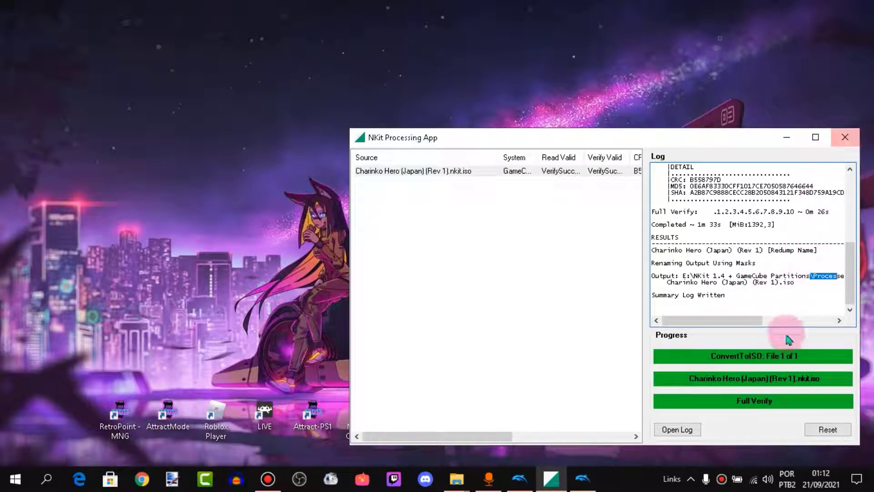
click(816, 432)
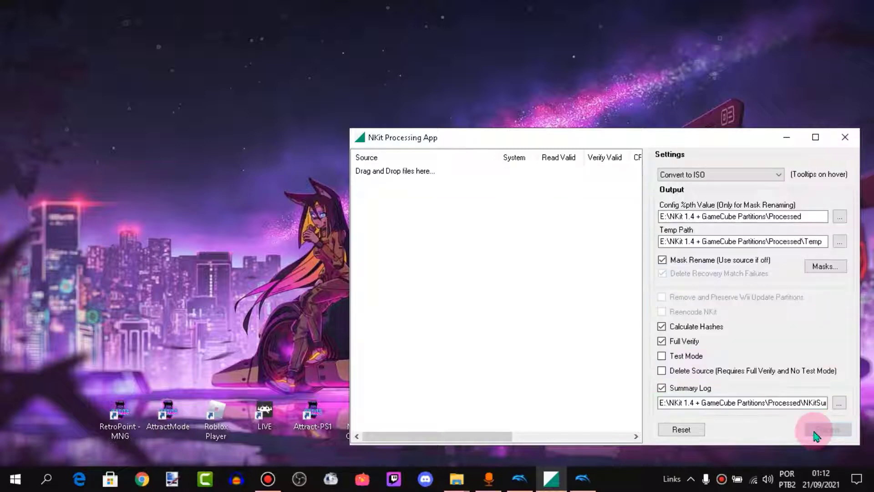
click(846, 141)
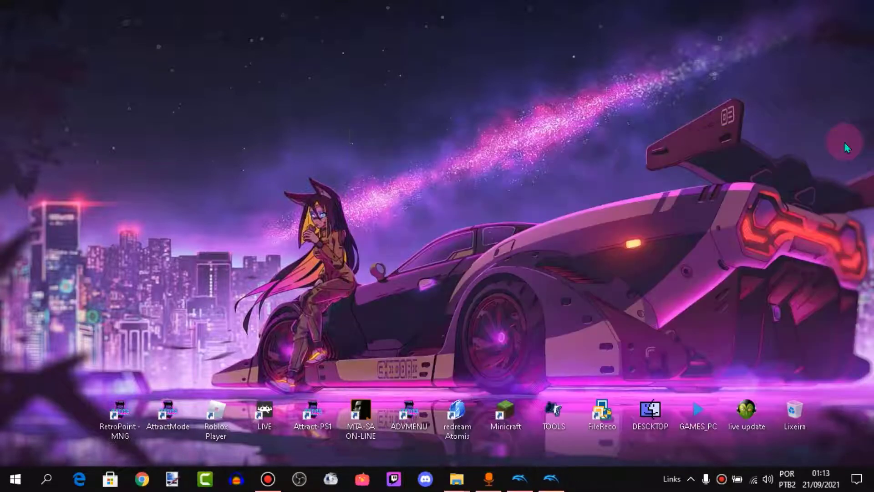
Delete the converted Charinko Hero (Japan) (Rev 1) image from the Processed\GameCube folder of NKit 1.4 and close the folder window
mouse_move(458, 484)
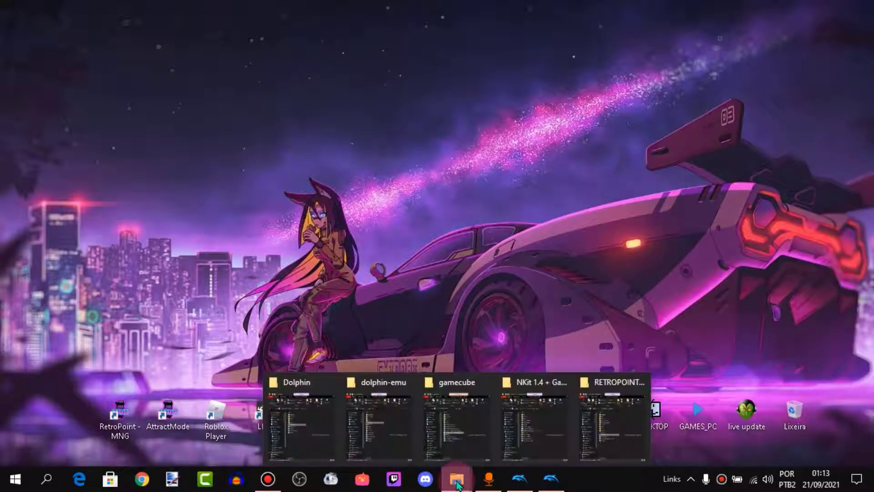
click(527, 391)
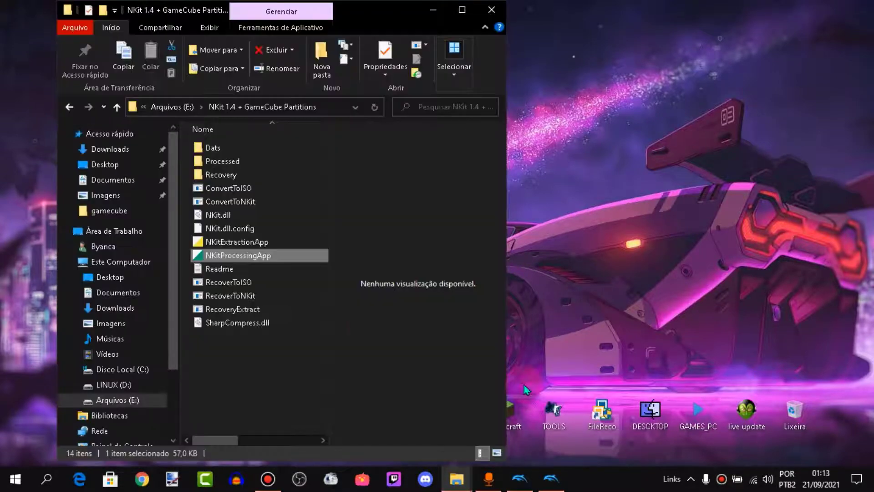
double_click(242, 167)
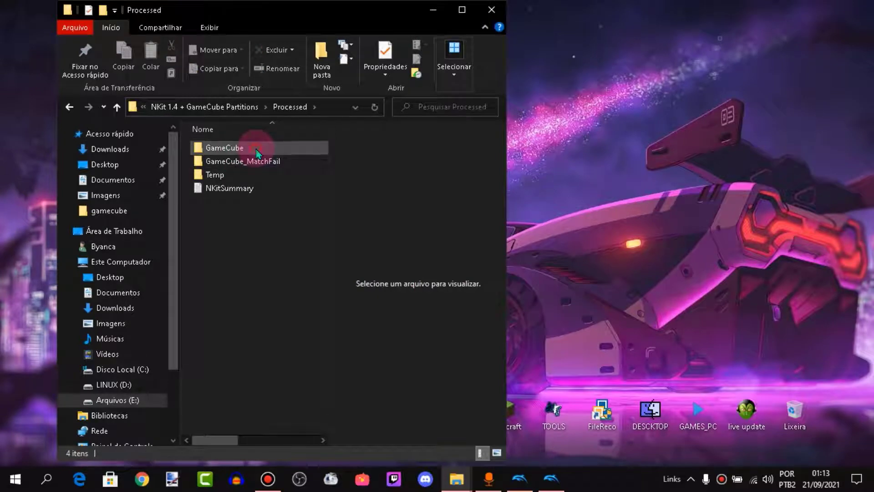
double_click(256, 151)
click(257, 153)
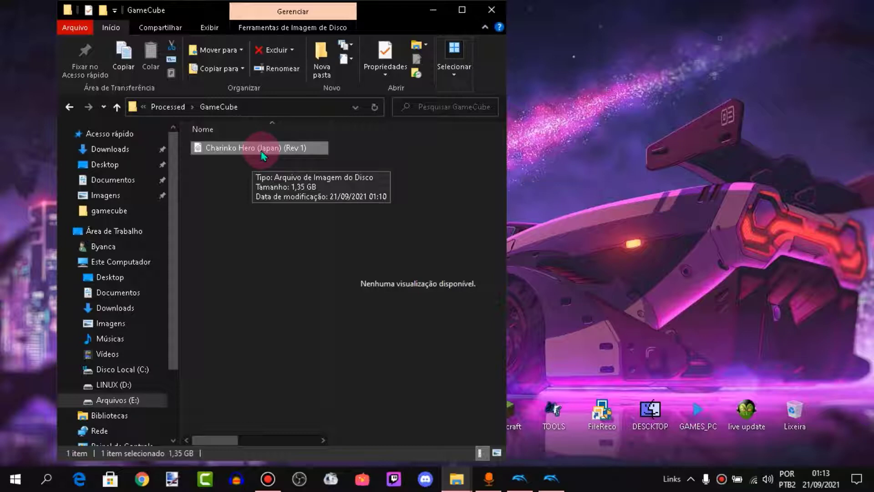
key(Delete)
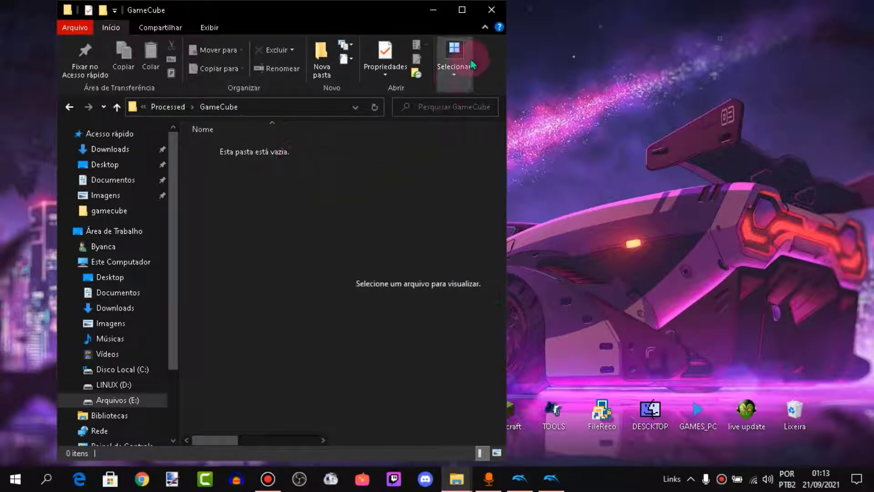
click(491, 10)
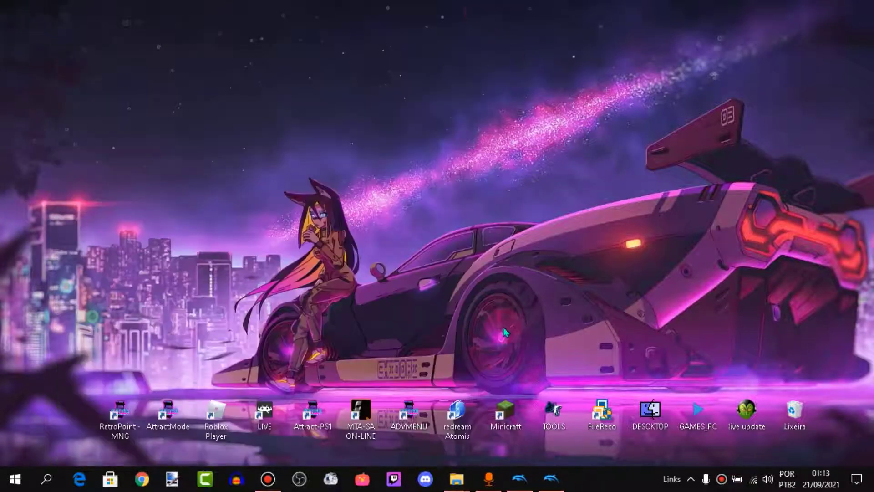
Switch to Dolphin 5.0-15105, launch the 1.36 GiB copy of チャリンコヒーロー and show the game in full screen
click(553, 487)
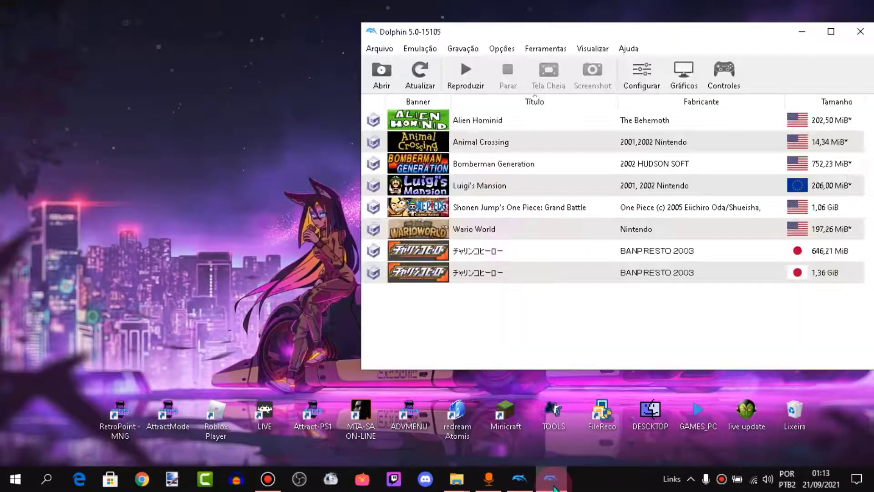
click(518, 271)
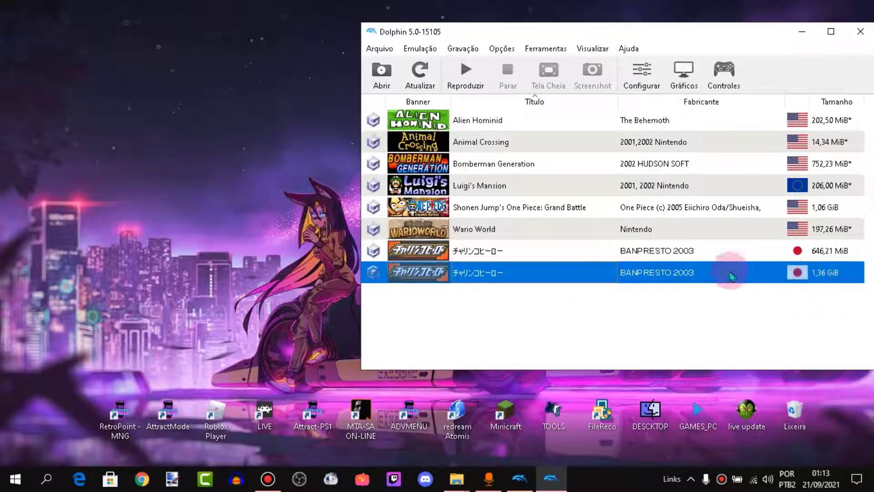
double_click(627, 273)
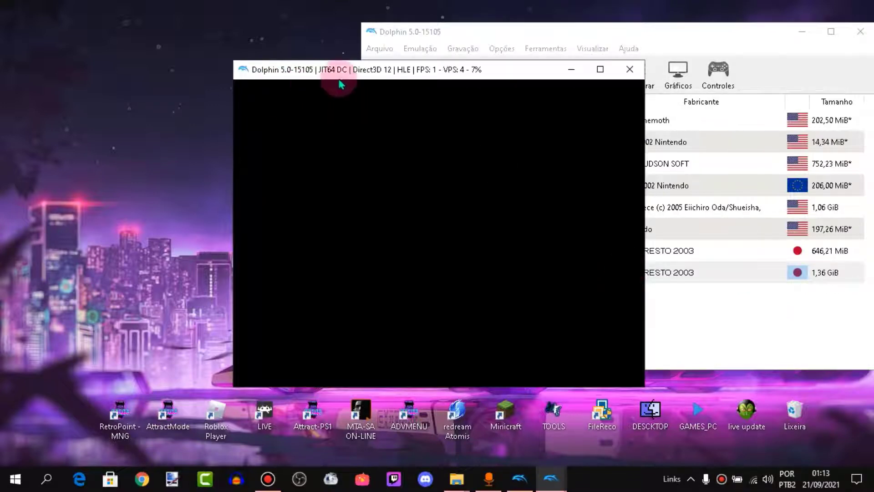
click(474, 90)
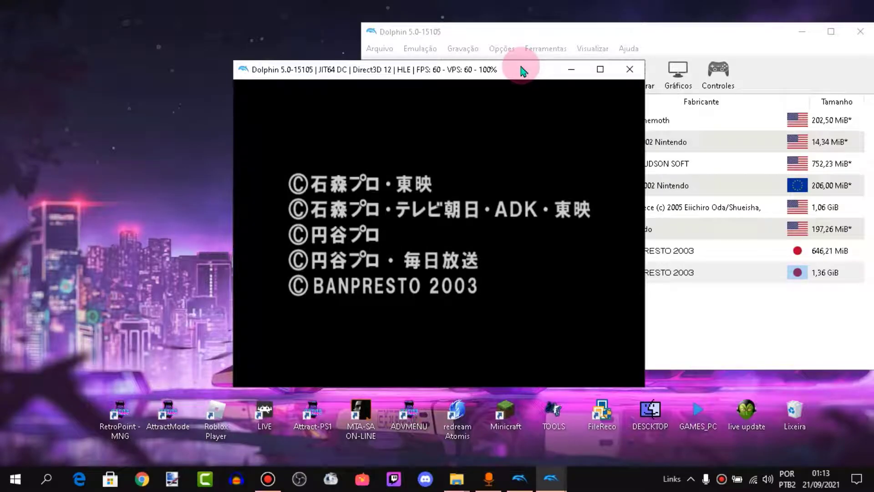
key(alt+Return)
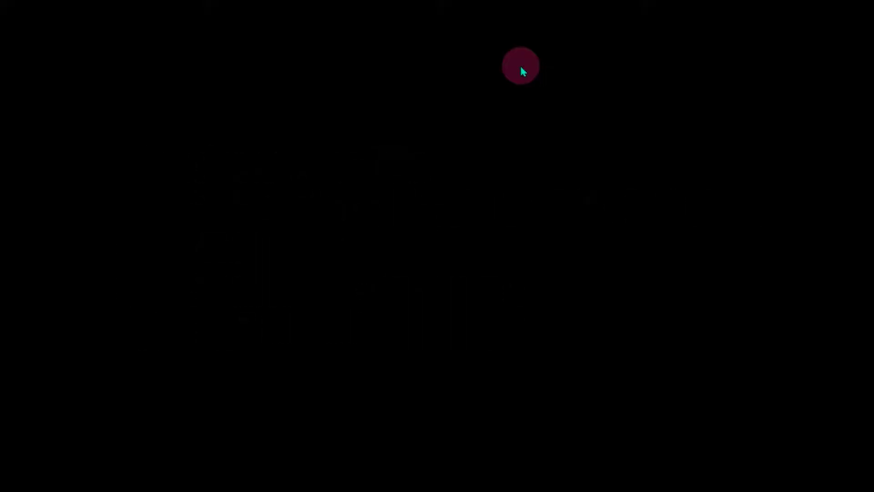